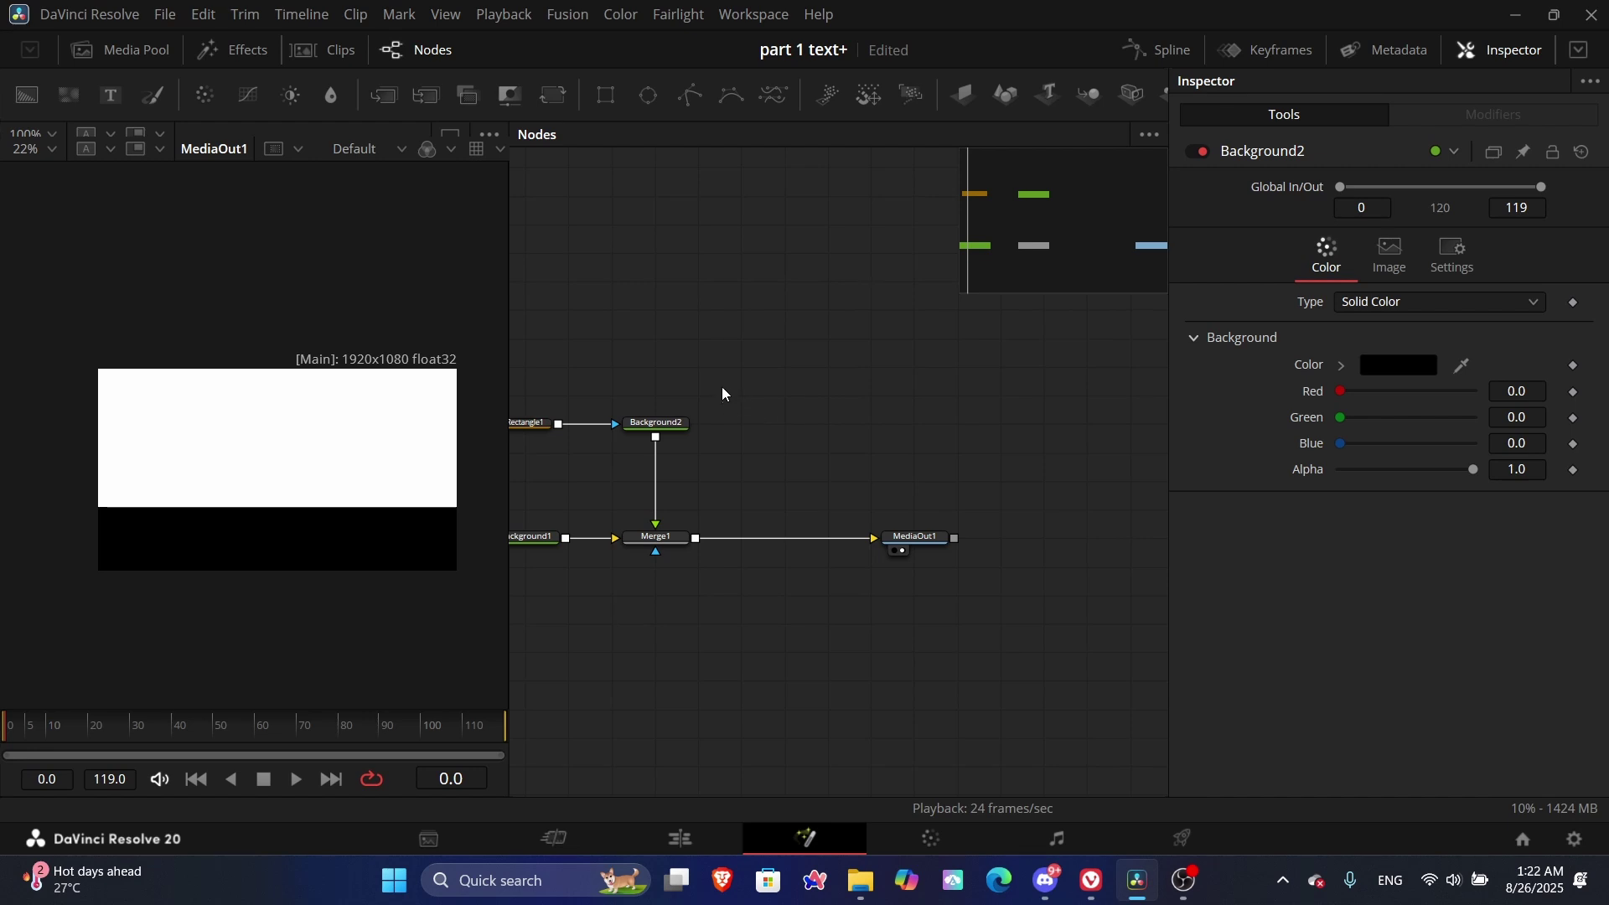
# Step: Add a Background masked by an Ellipse about 0.095 in width and height, and merge it over the Merge1 output
pyautogui.moveTo(726, 395); pyautogui.dragTo(726, 414)
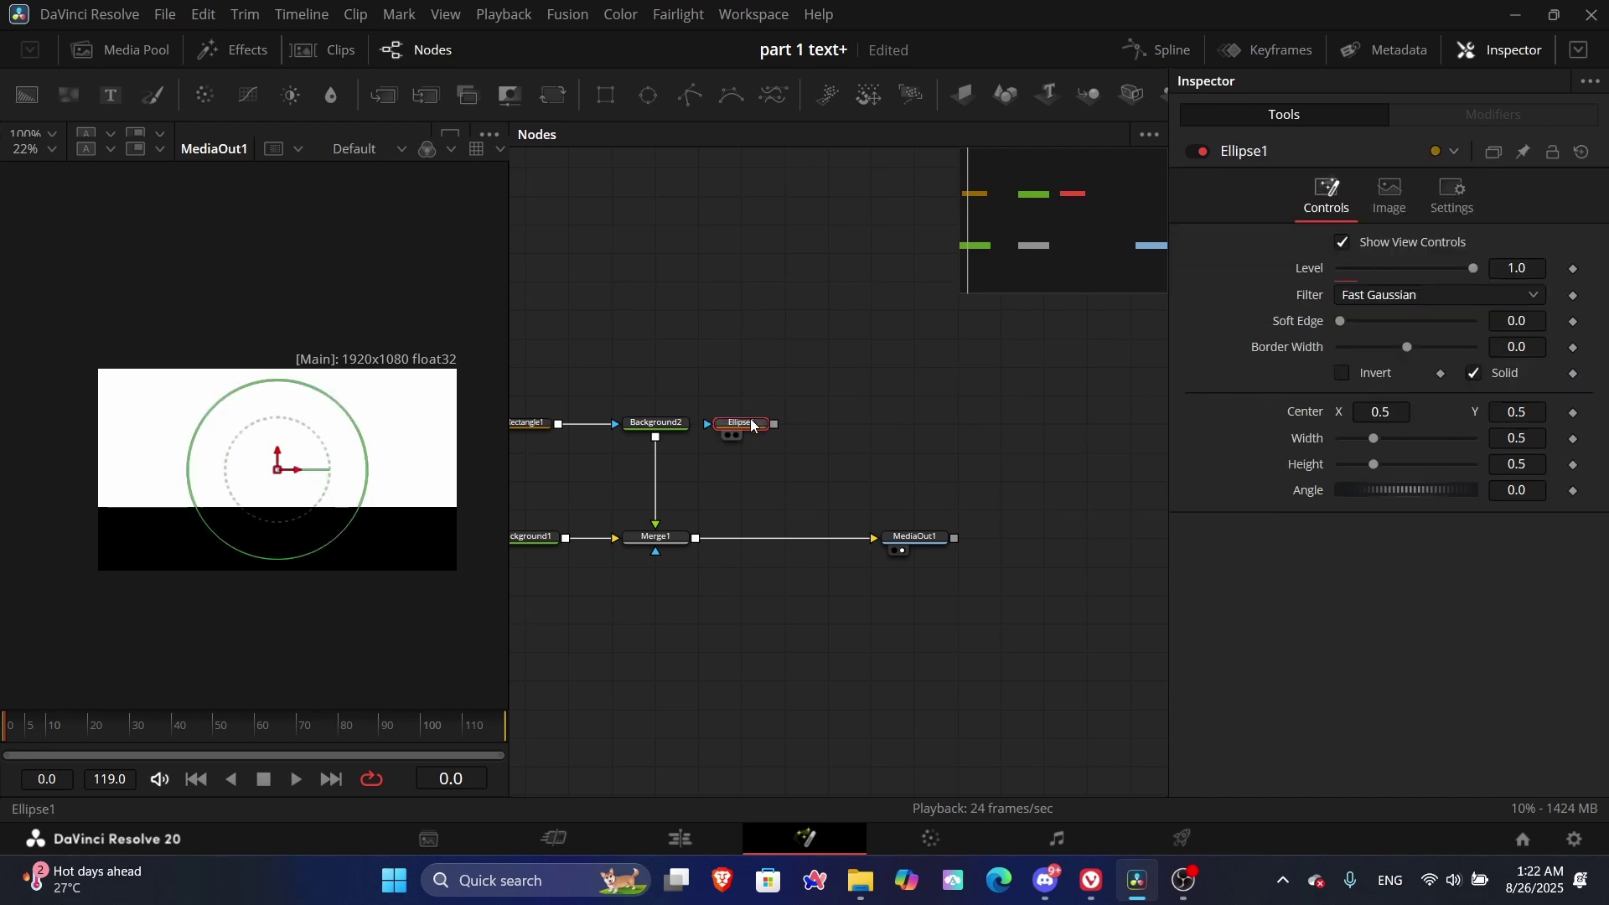
pyautogui.hotkey('ctrl', 'z')
pyautogui.hotkey('ctrl', 'z')
pyautogui.hotkey('ctrl', 'z')
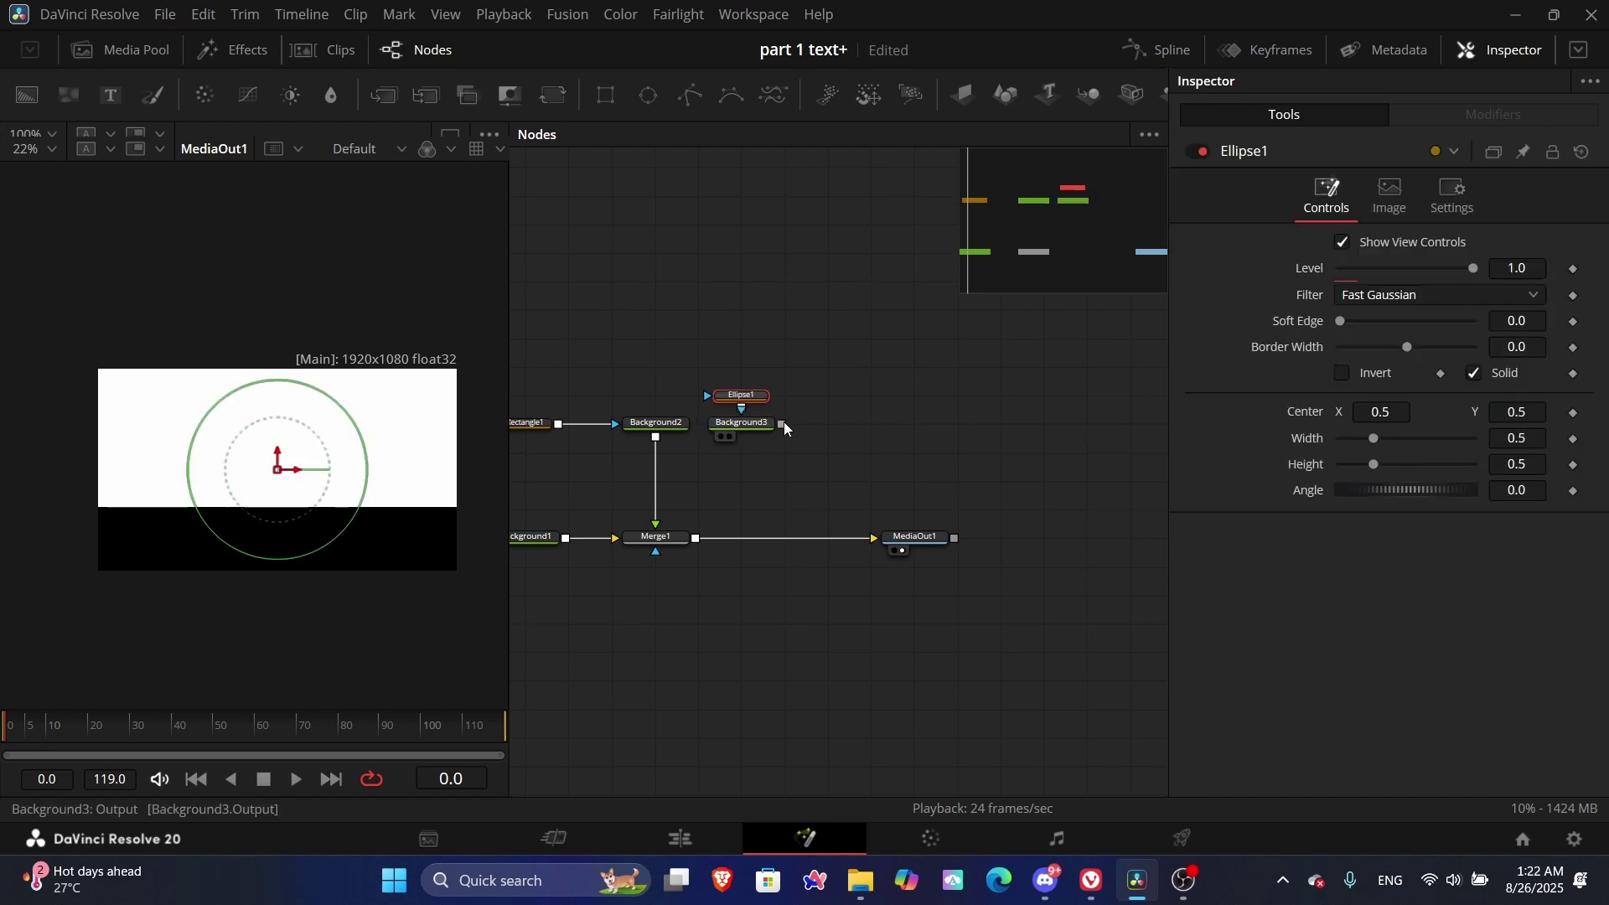
pyautogui.moveTo(339, 537); pyautogui.dragTo(282, 494)
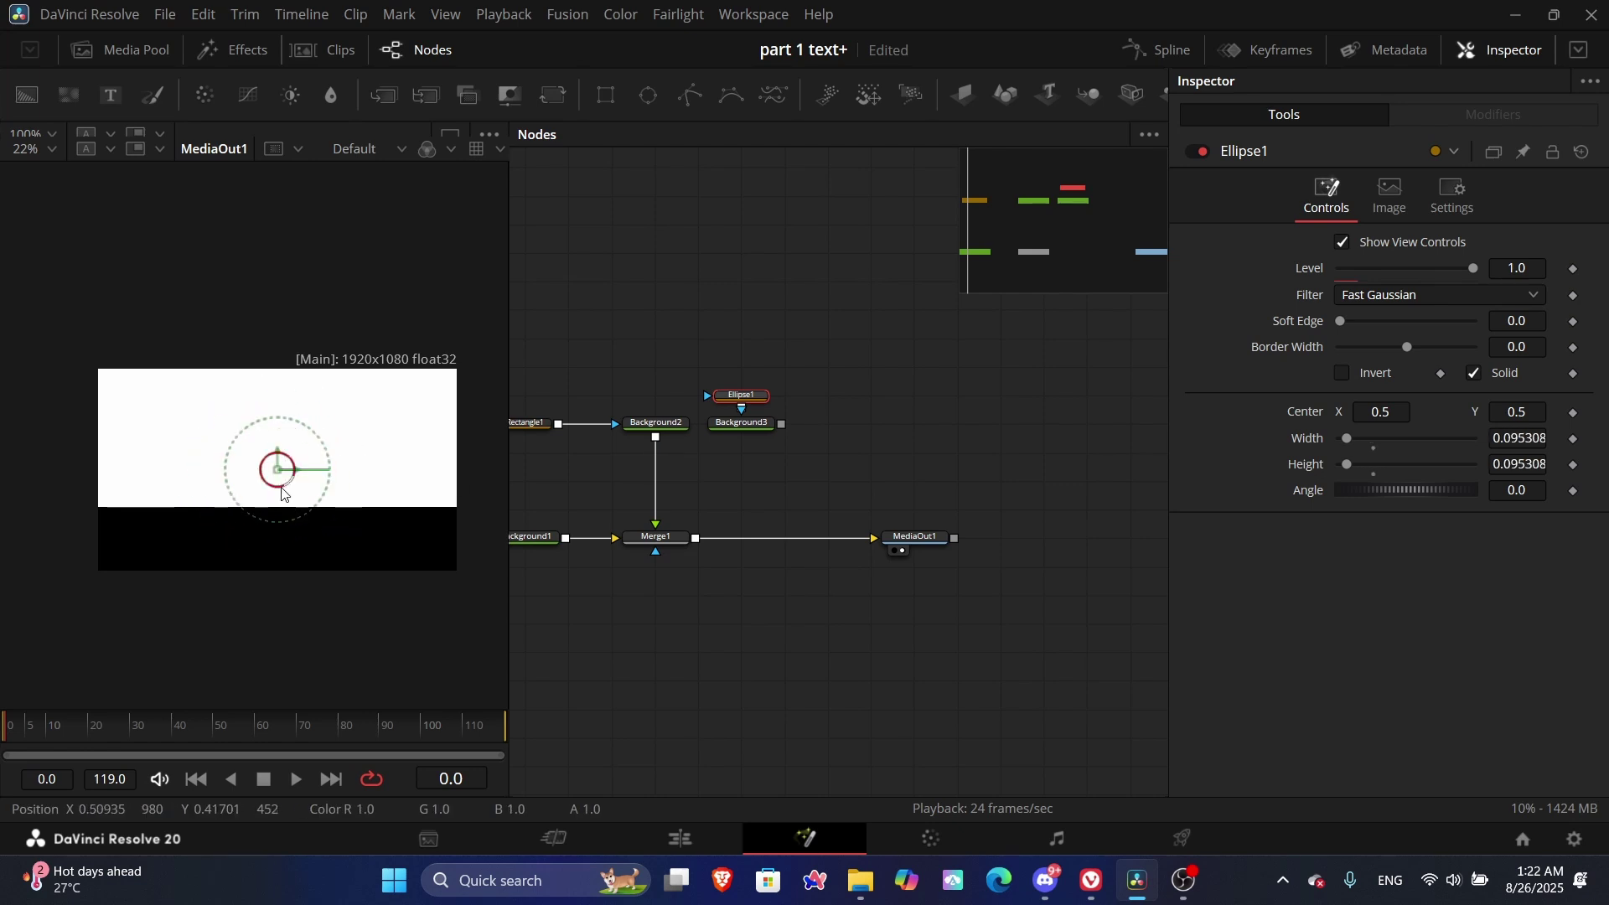
pyautogui.moveTo(782, 423); pyautogui.dragTo(688, 549)
# Step: Change Background3's type to Gradient and run it diagonally across the circle, from about 0.479, 0.541 to about 0.524, 0.442
pyautogui.click(741, 423)
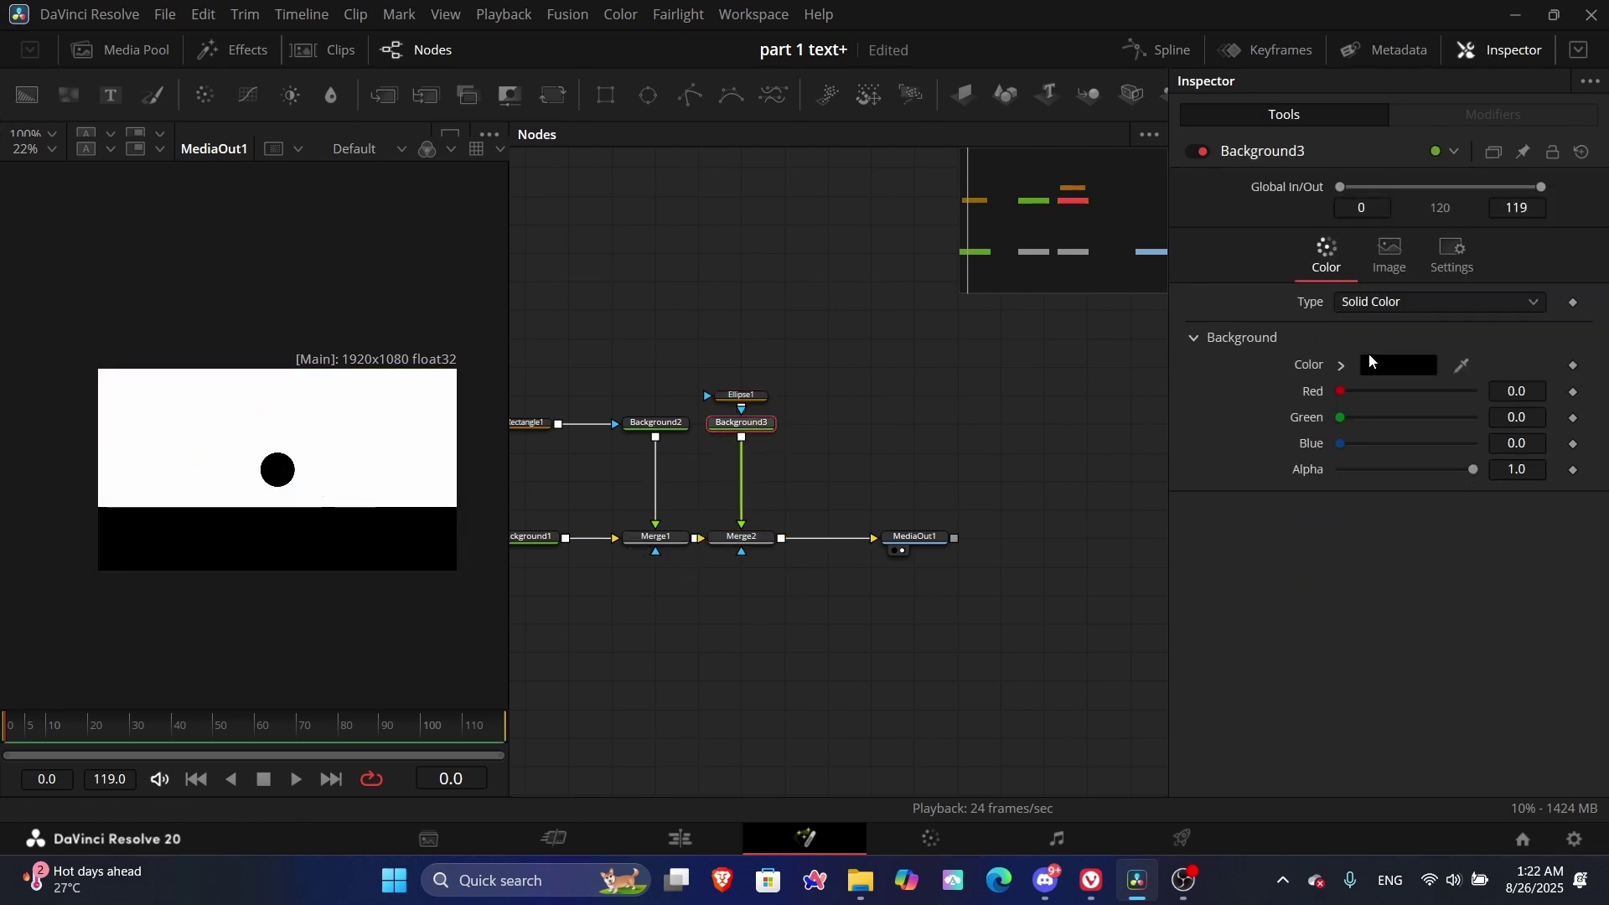
pyautogui.click(1438, 301)
pyautogui.click(1391, 419)
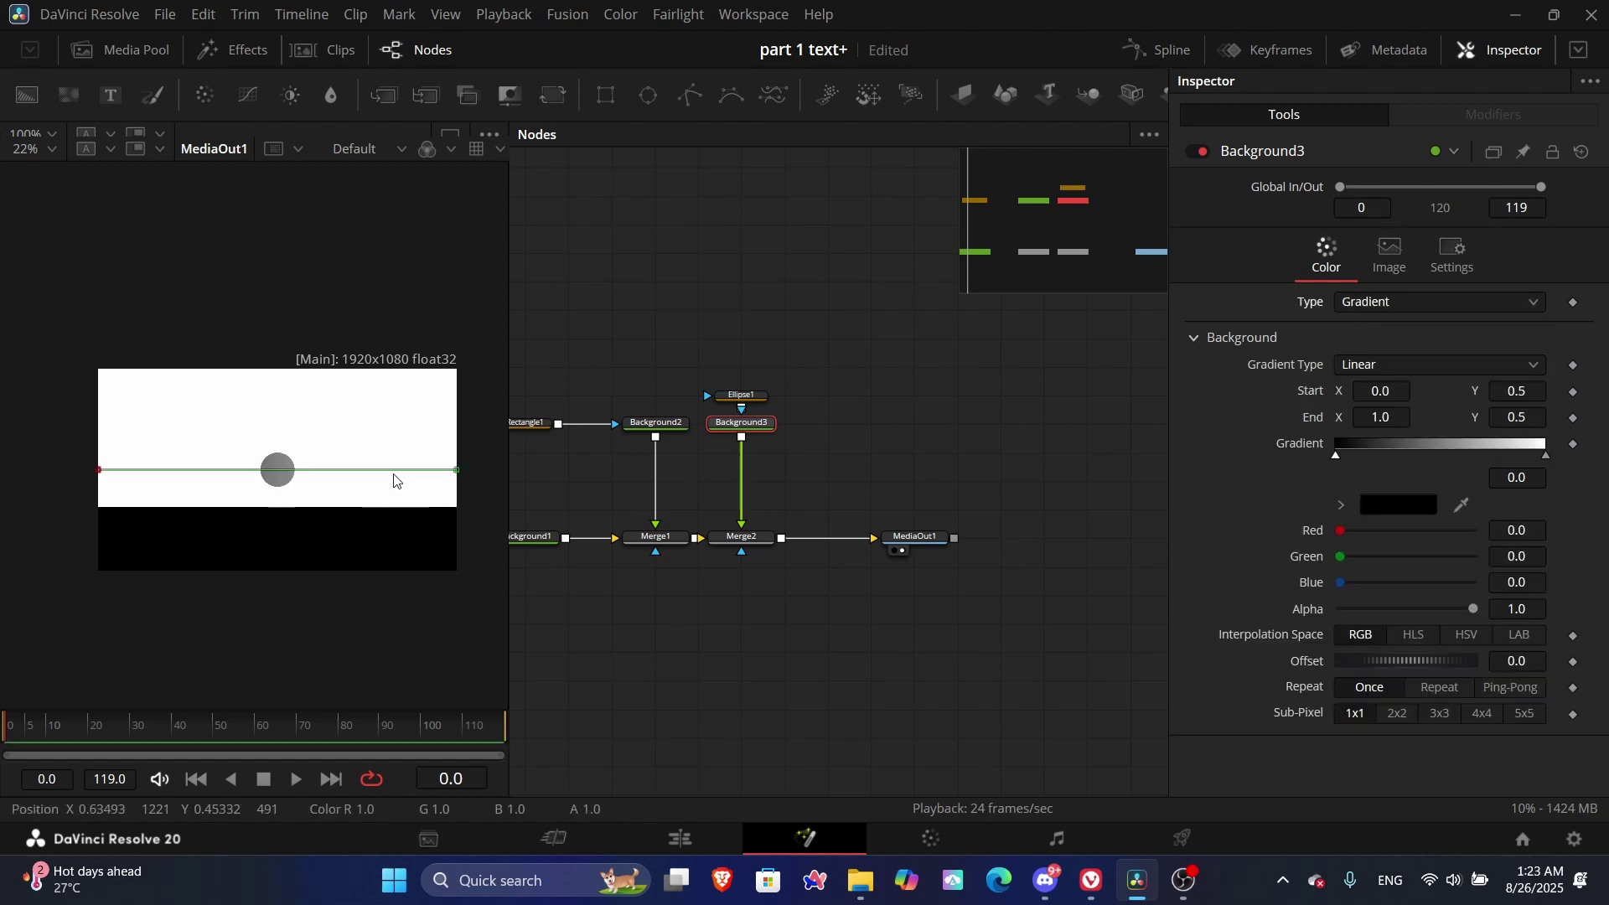
pyautogui.moveTo(457, 471); pyautogui.dragTo(295, 487)
pyautogui.moveTo(94, 475); pyautogui.dragTo(270, 468)
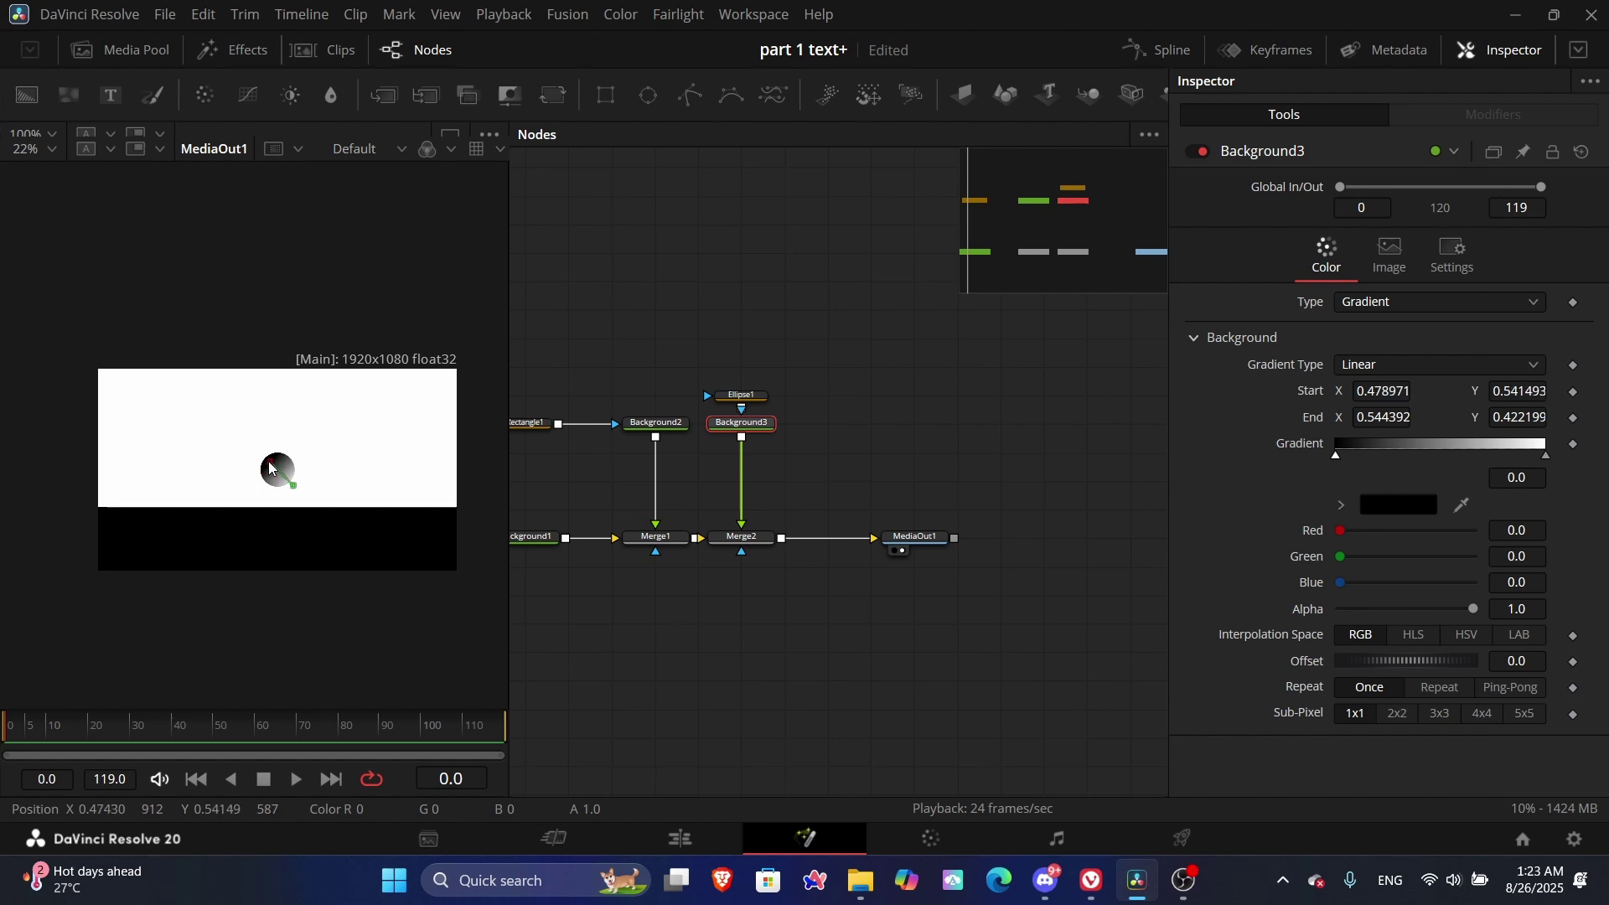
pyautogui.scroll(5, 270, 467)
pyautogui.moveTo(340, 529); pyautogui.dragTo(320, 519)
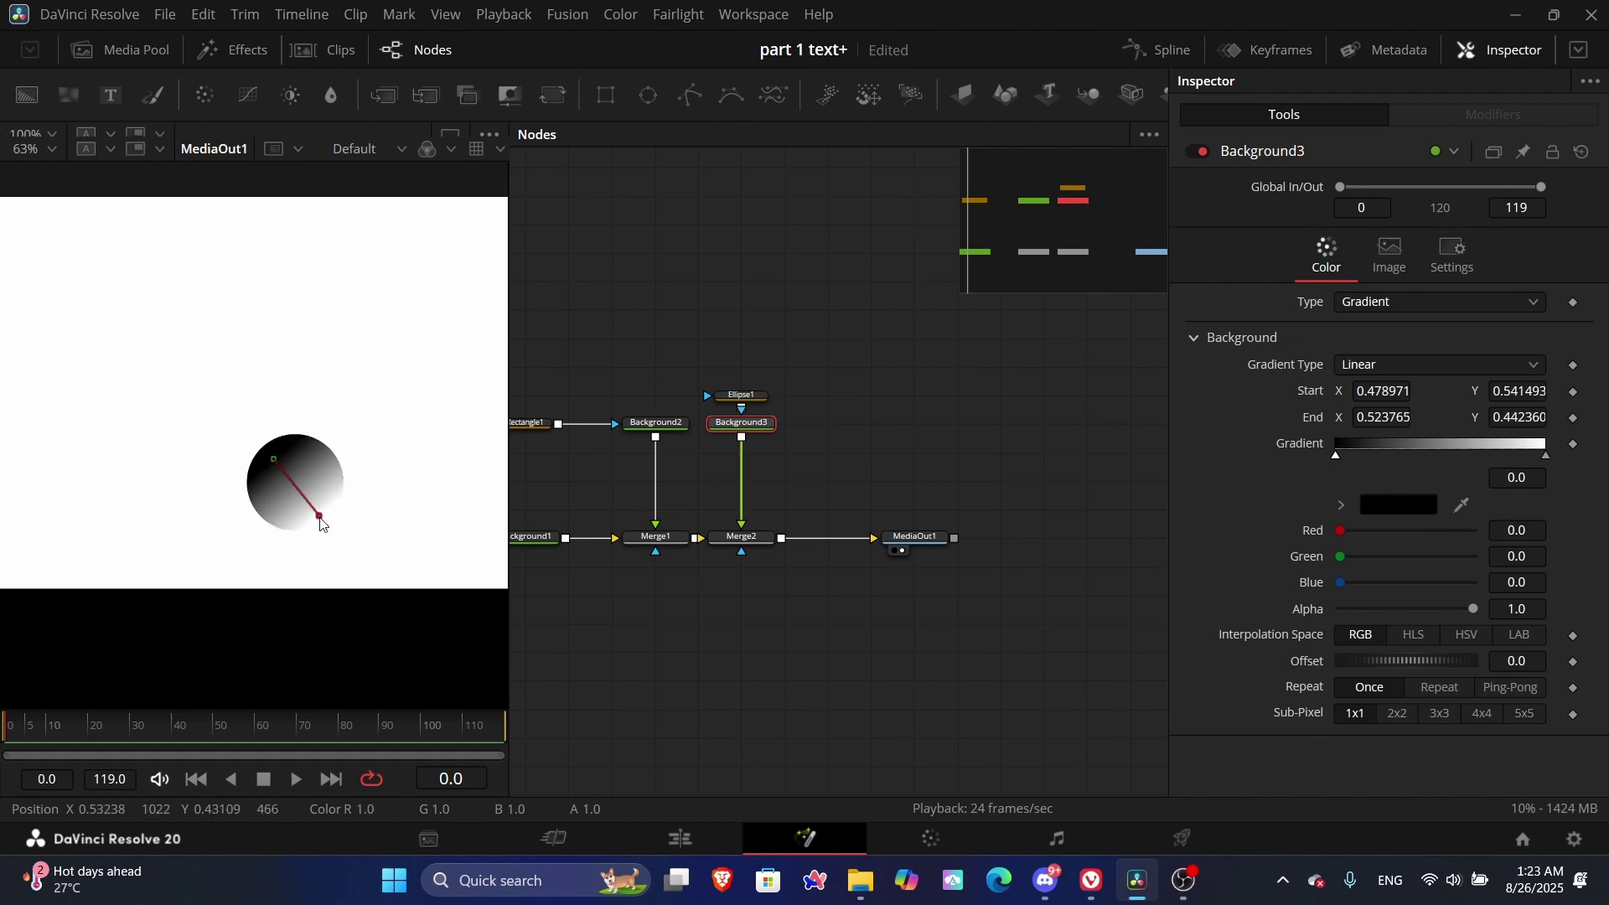
# Step: Set the gradient's start color to yellow-green (red 0.67, green 1.0, blue 0.0) and extend its end point to about 0.529, 0.409
pyautogui.click(274, 458)
pyautogui.click(1399, 504)
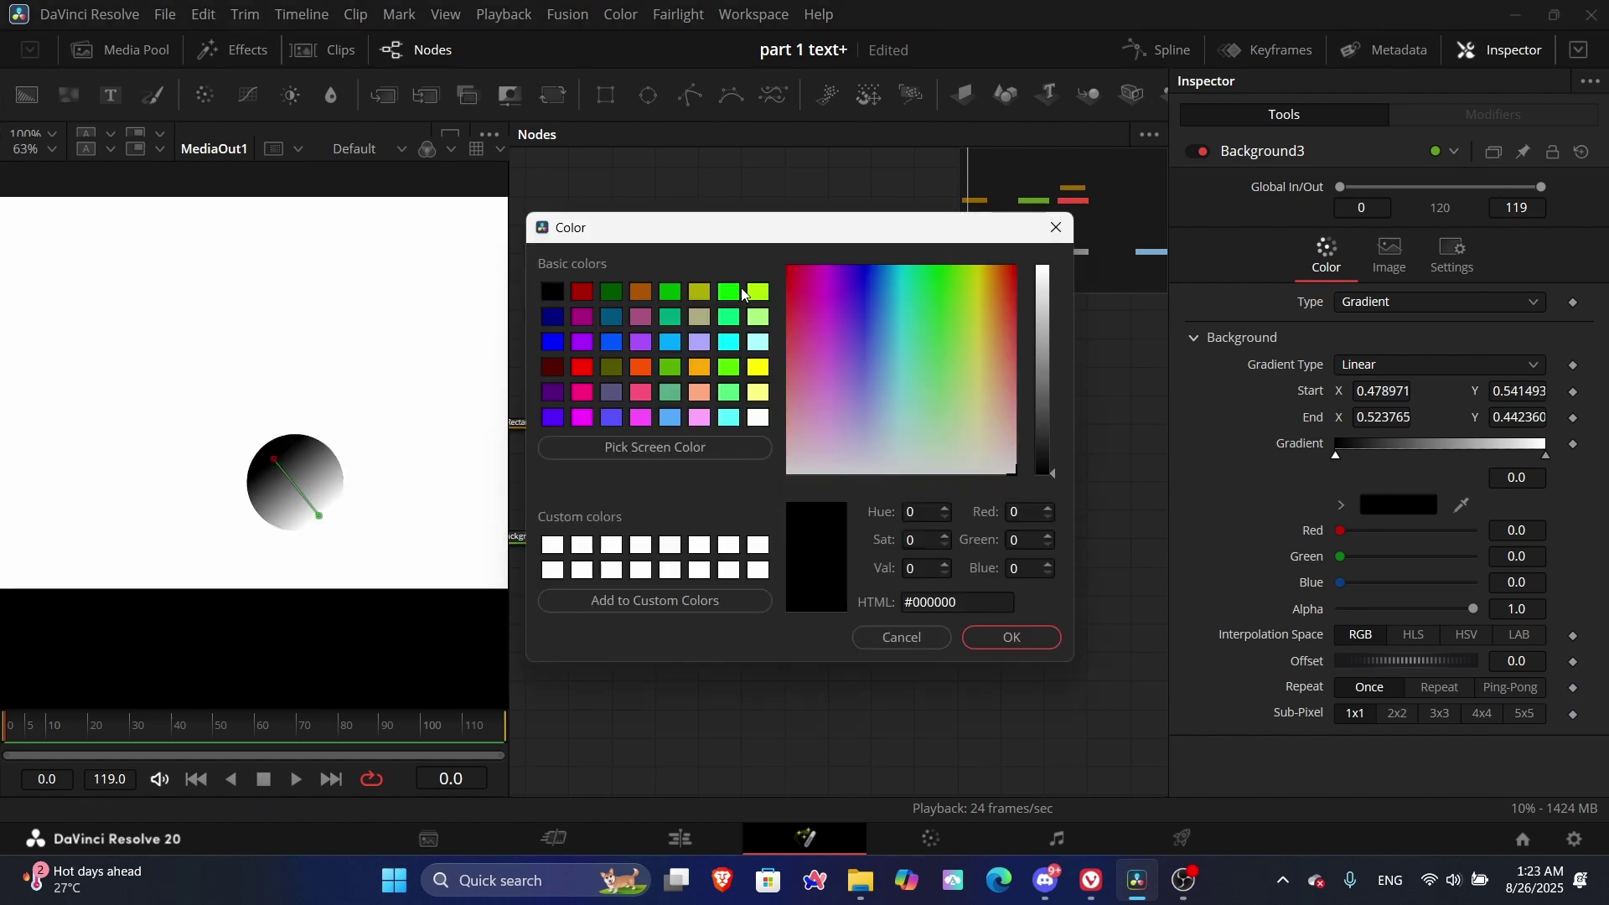
pyautogui.doubleClick(758, 292)
pyautogui.moveTo(320, 516)
pyautogui.mouseDown()
pyautogui.moveTo(351, 534)
pyautogui.moveTo(324, 534)
pyautogui.mouseUp()
# Step: Insert a Transform node between Background3 and Merge2
pyautogui.scroll(-5, 340, 520)
pyautogui.scroll(5, 322, 503)
pyautogui.moveTo(749, 419); pyautogui.dragTo(751, 425)
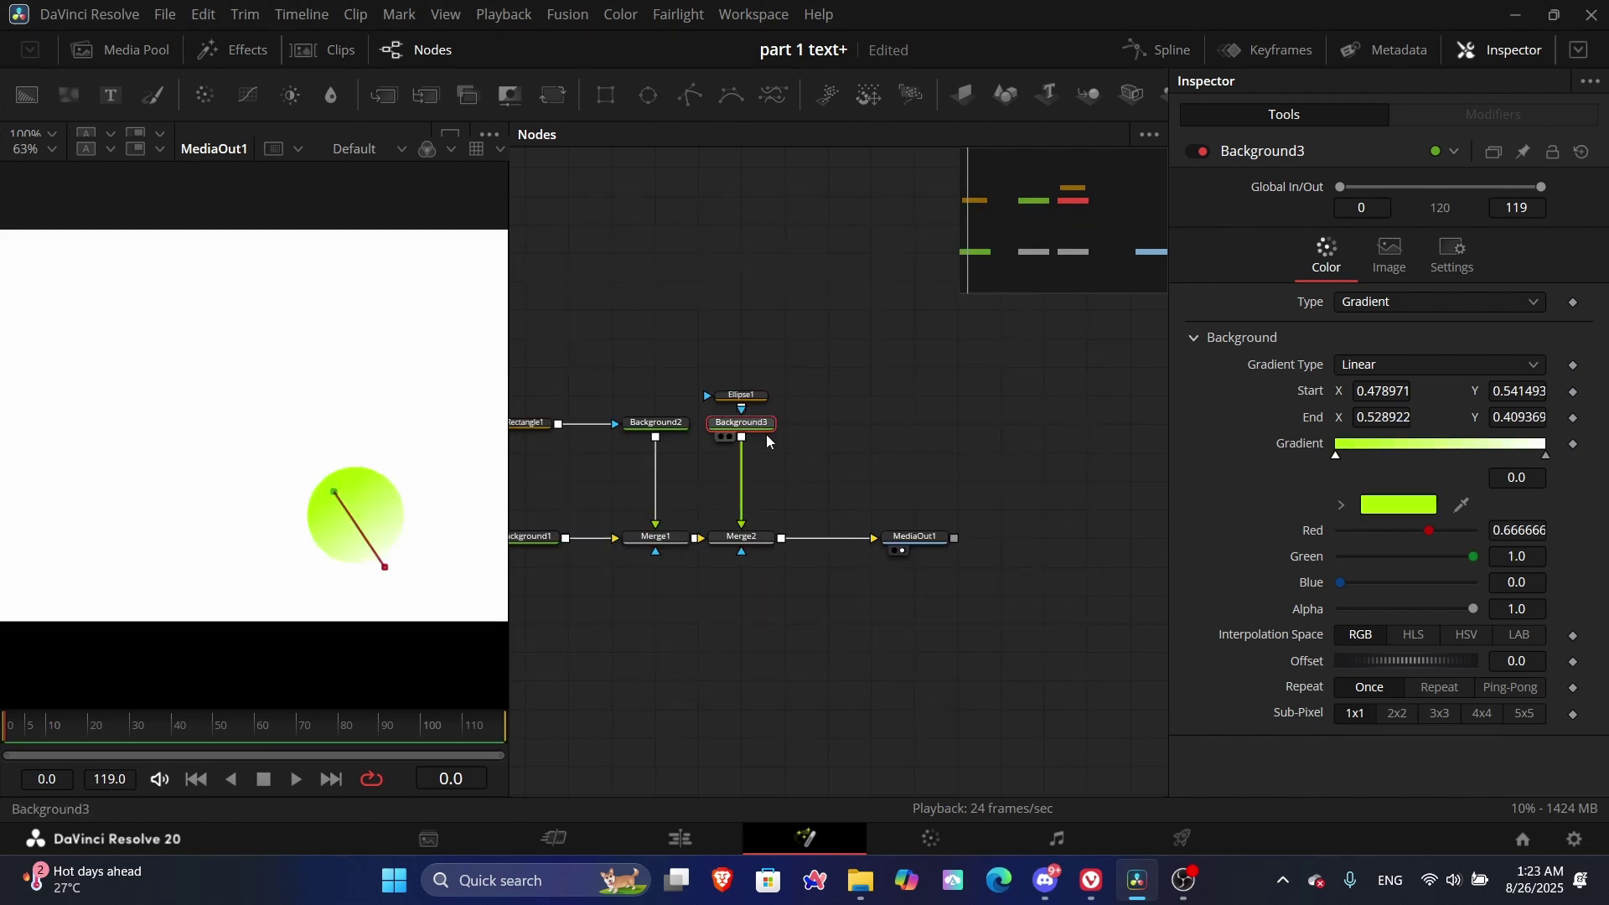
pyautogui.hotkey('ctrl', 't')
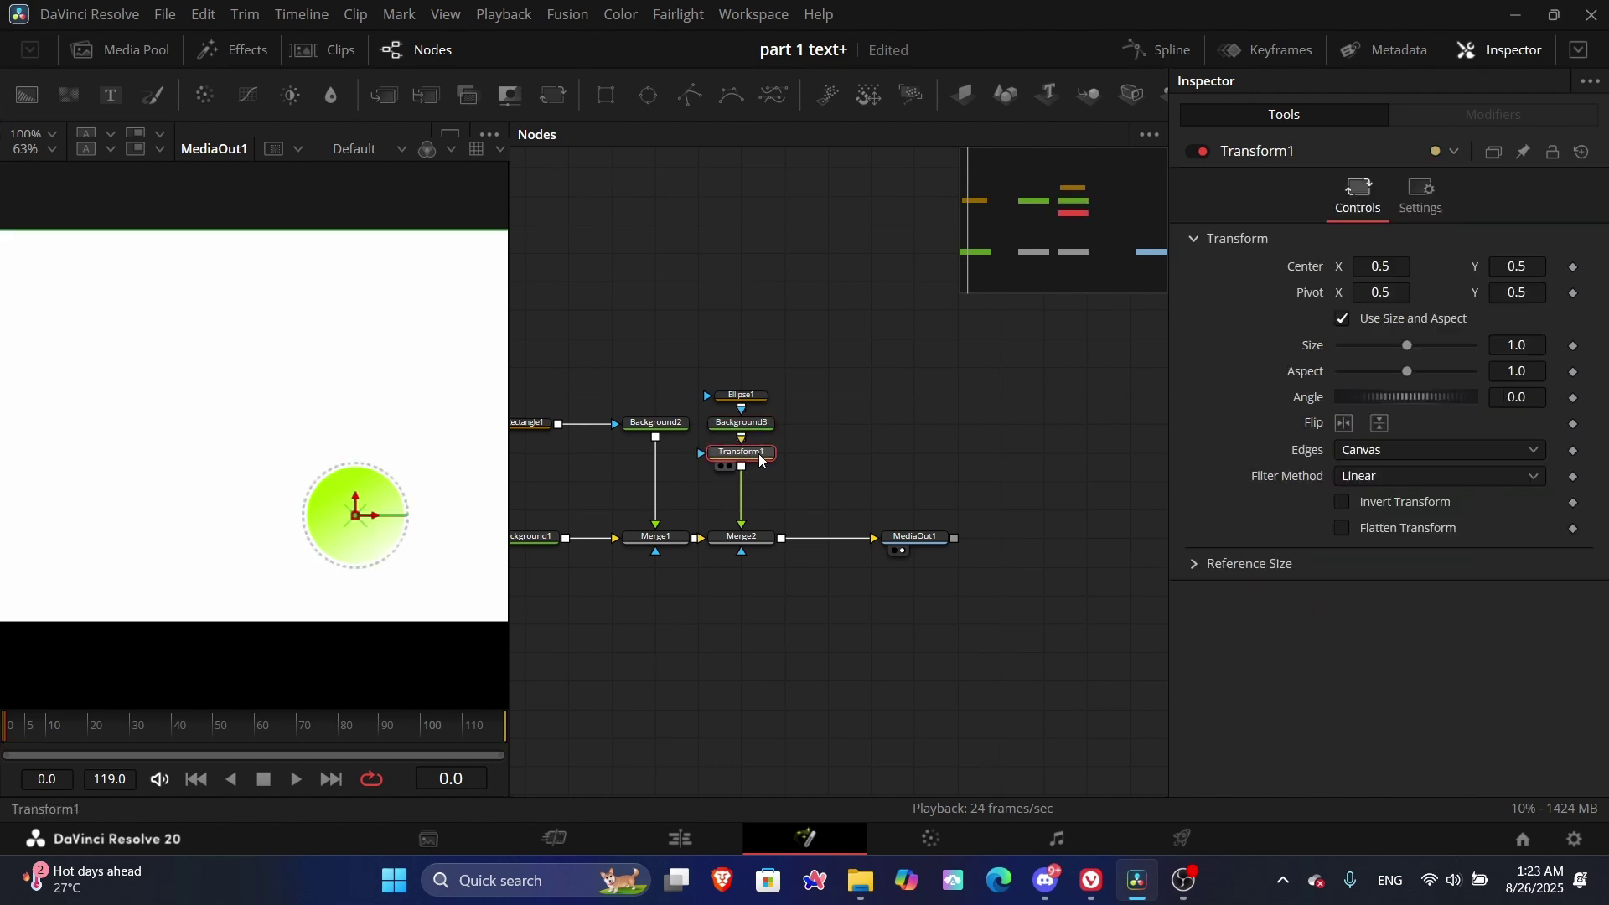
# Step: Try driving Ellipse1's Center with an XY Path modifier and remove the keyframes from its X and Y values
pyautogui.click(748, 397)
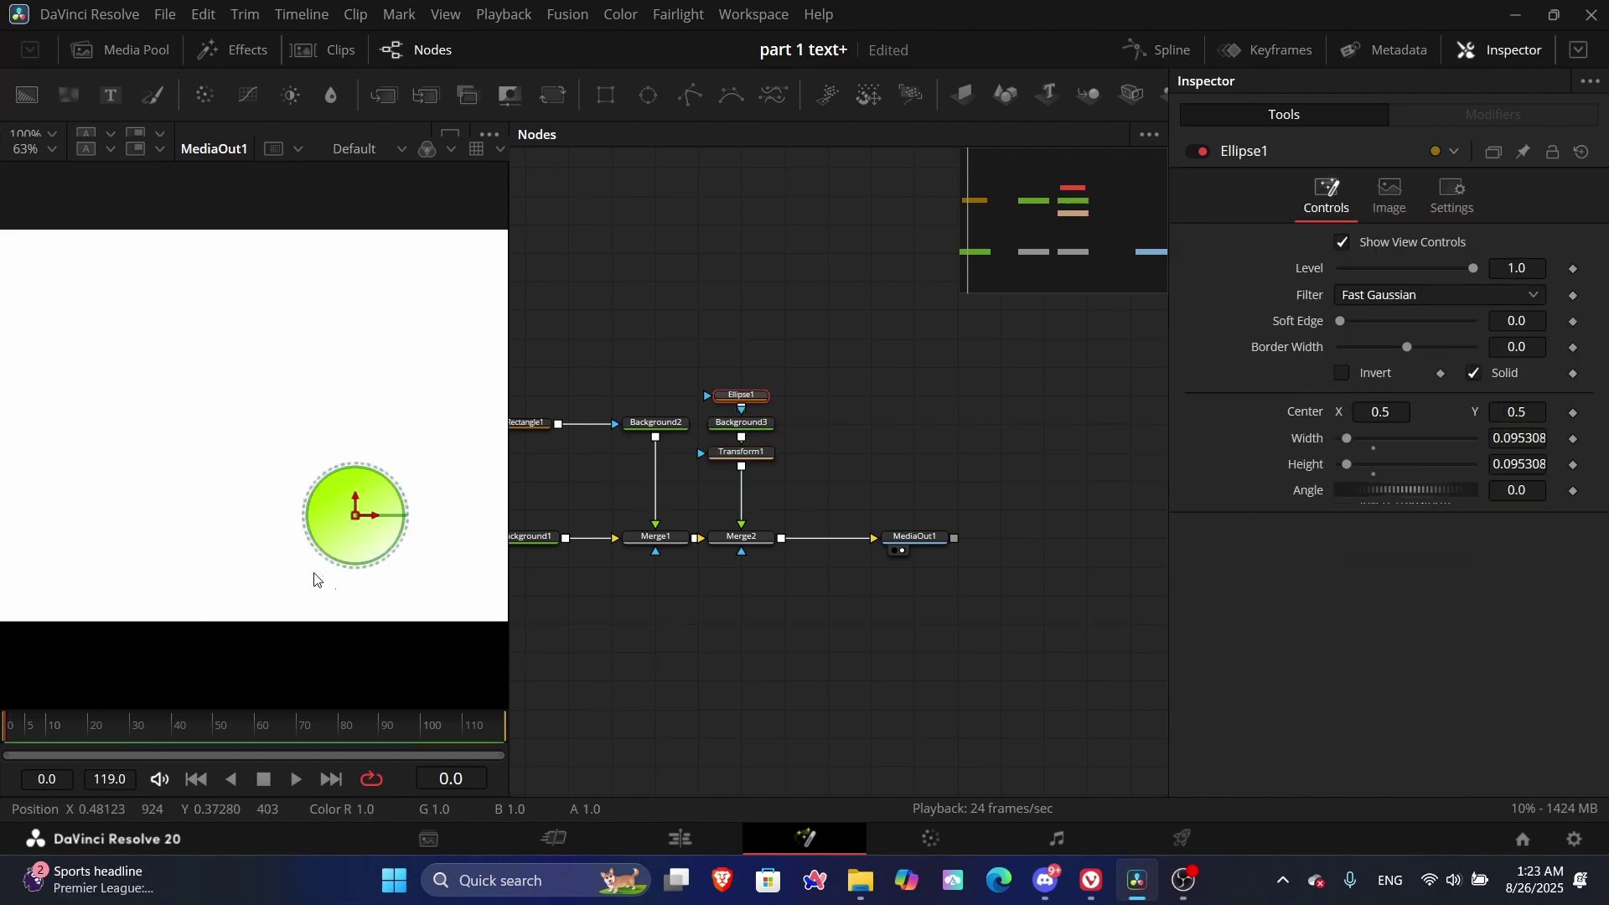
pyautogui.rightClick(1326, 414)
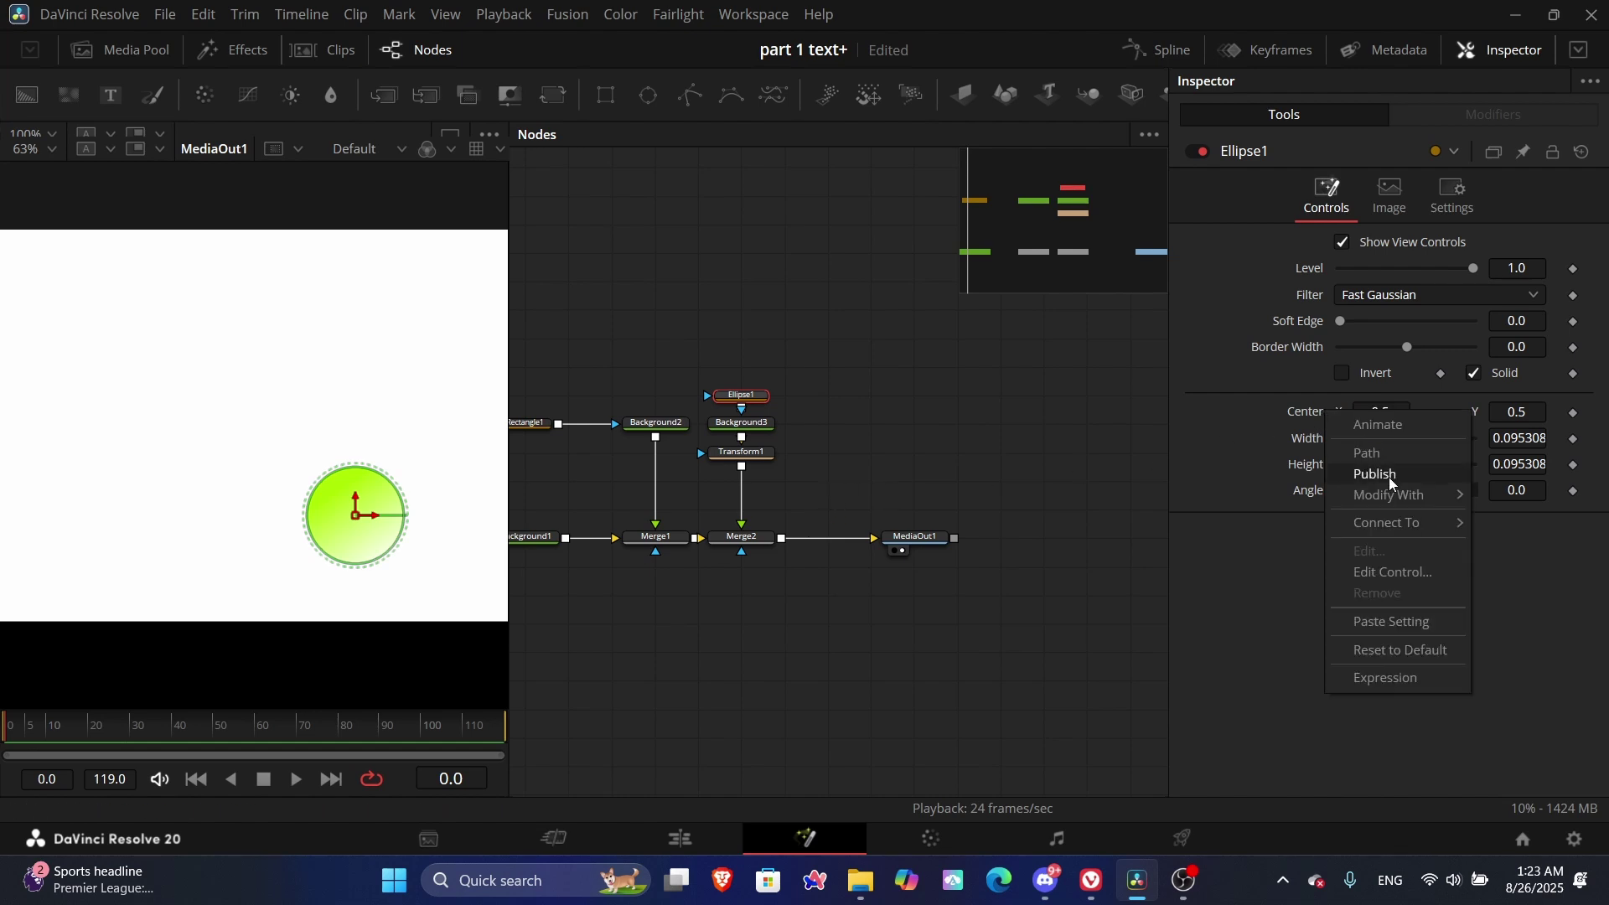
pyautogui.moveTo(1407, 504)
pyautogui.click(1170, 704)
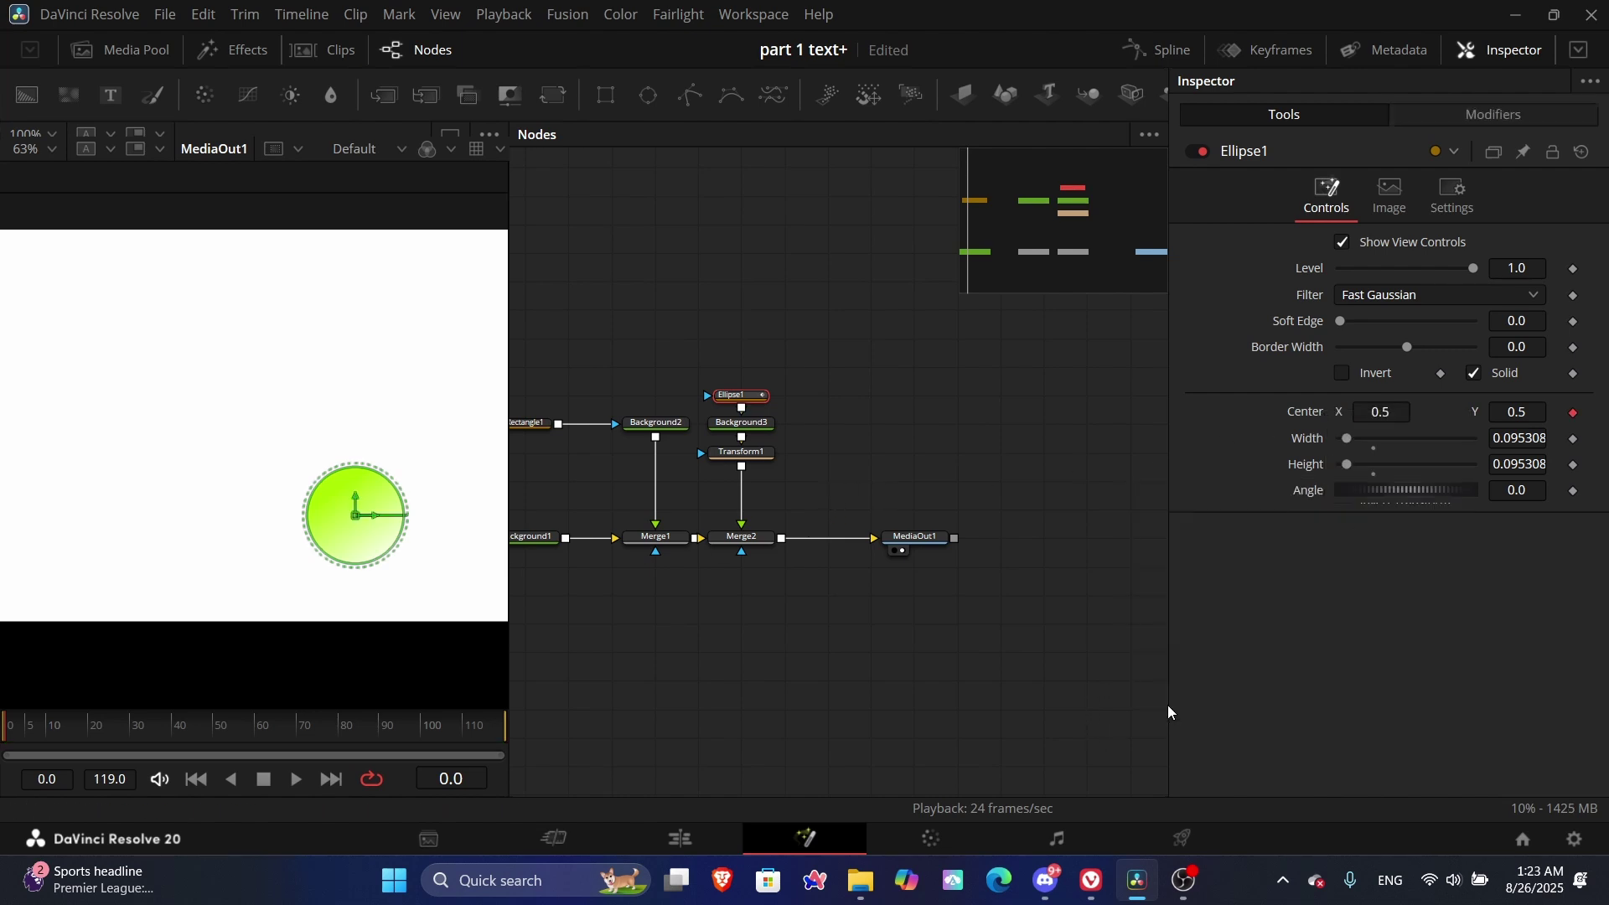
pyautogui.click(1488, 123)
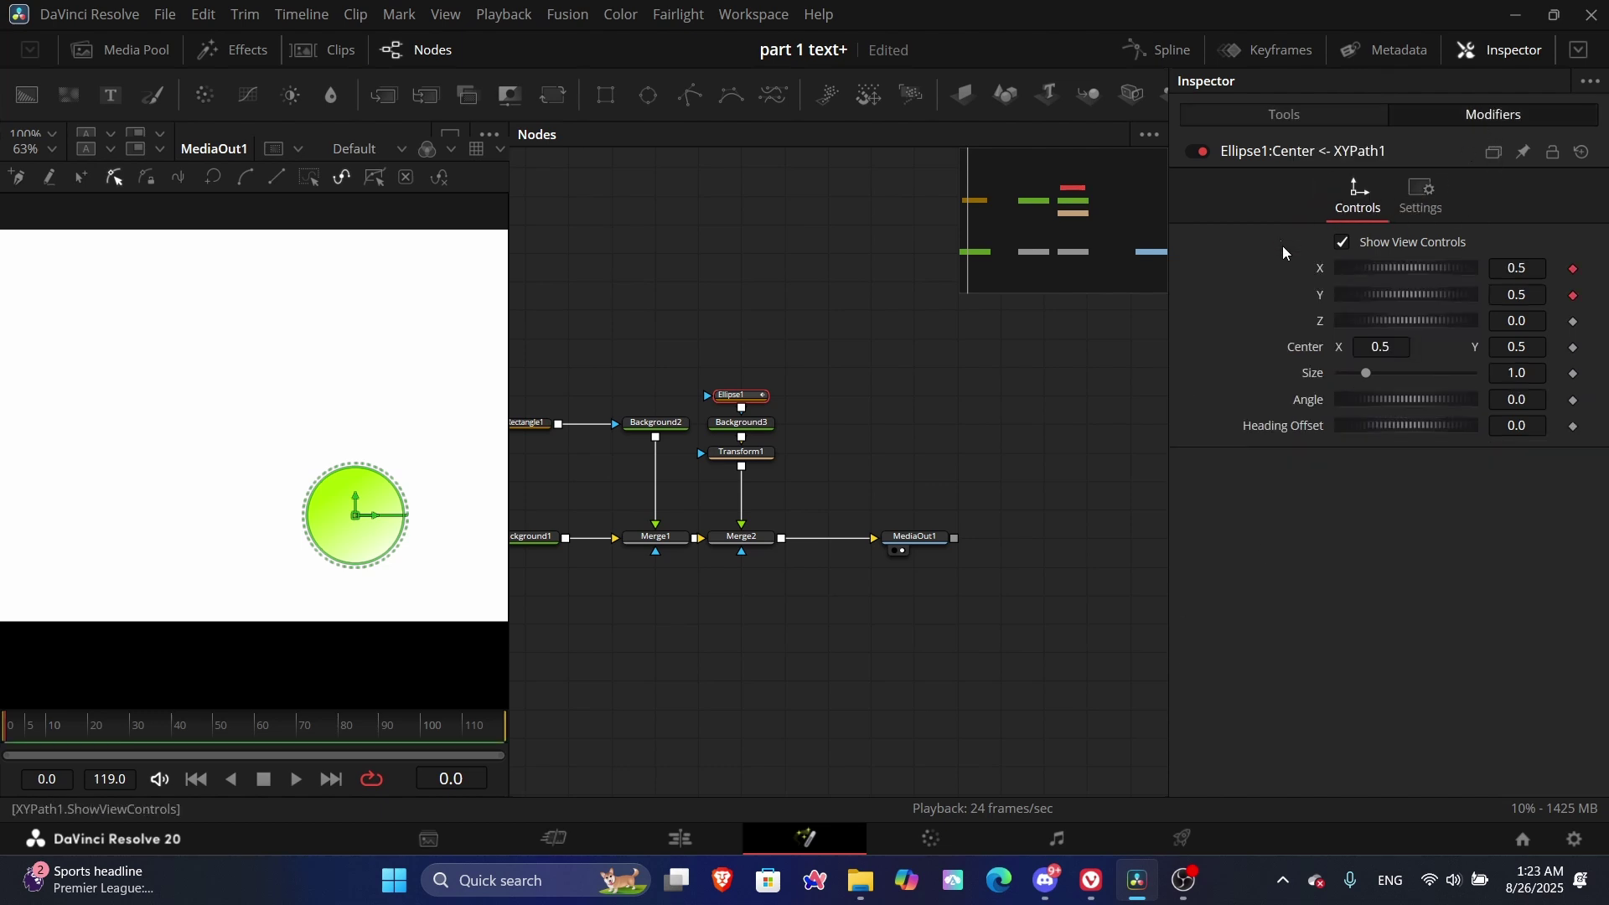
pyautogui.click(1574, 269)
pyautogui.scroll(-3, 335, 511)
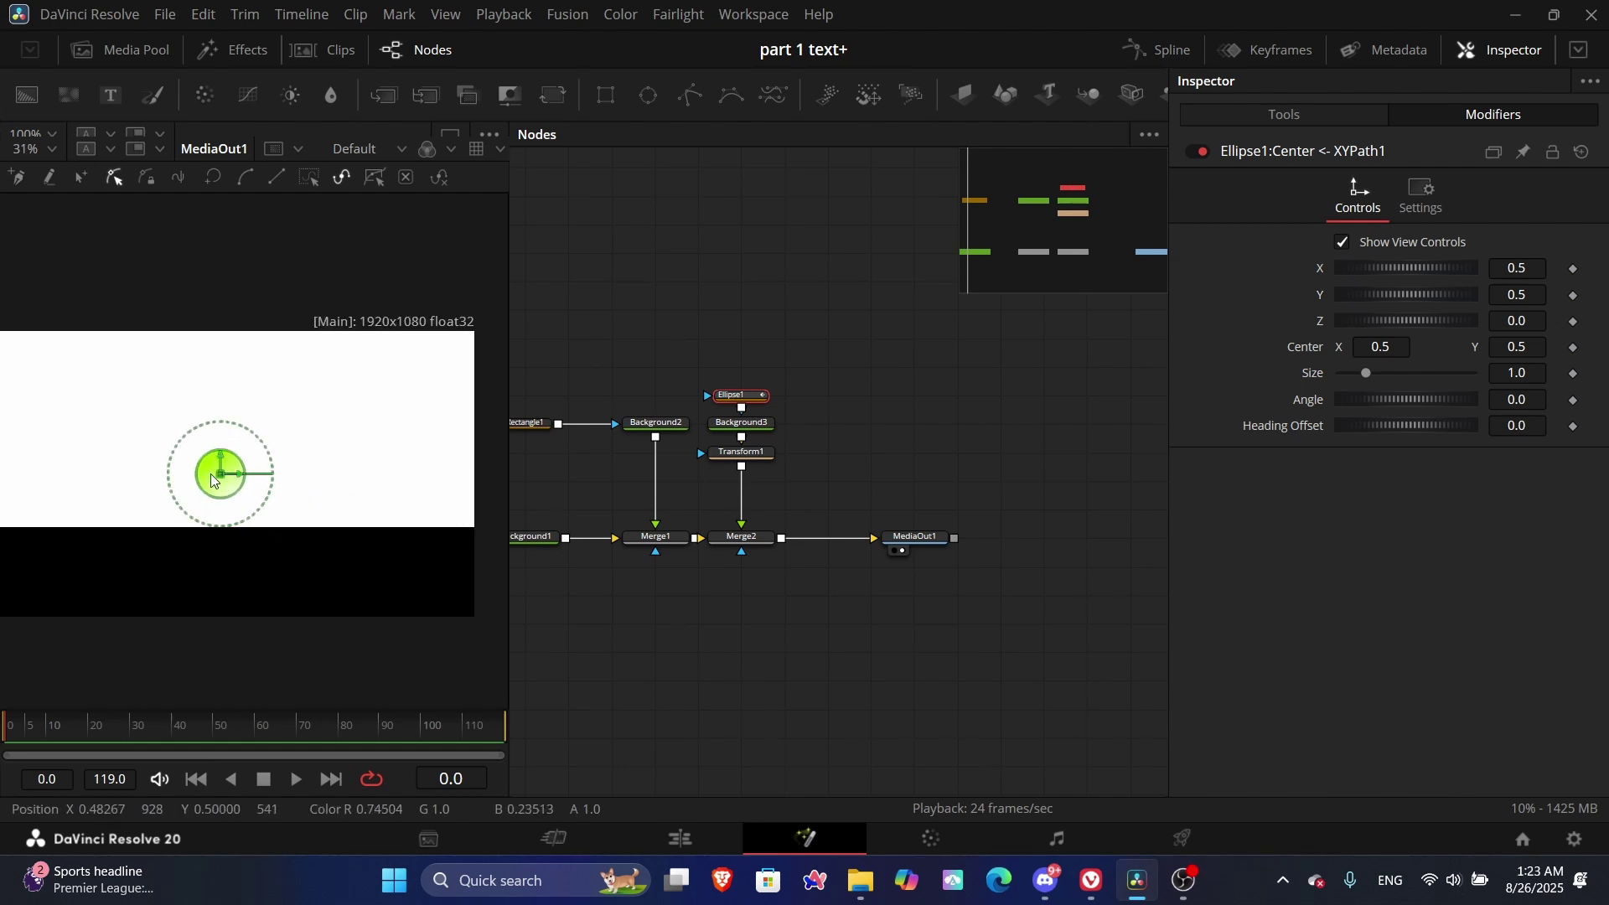
# Step: Try lowering the XY Path's Y value to 0.472, and undo the path changes on Ellipse1's Center
pyautogui.moveTo(1525, 293); pyautogui.dragTo(1442, 293)
pyautogui.hotkey('ctrl', 'z')
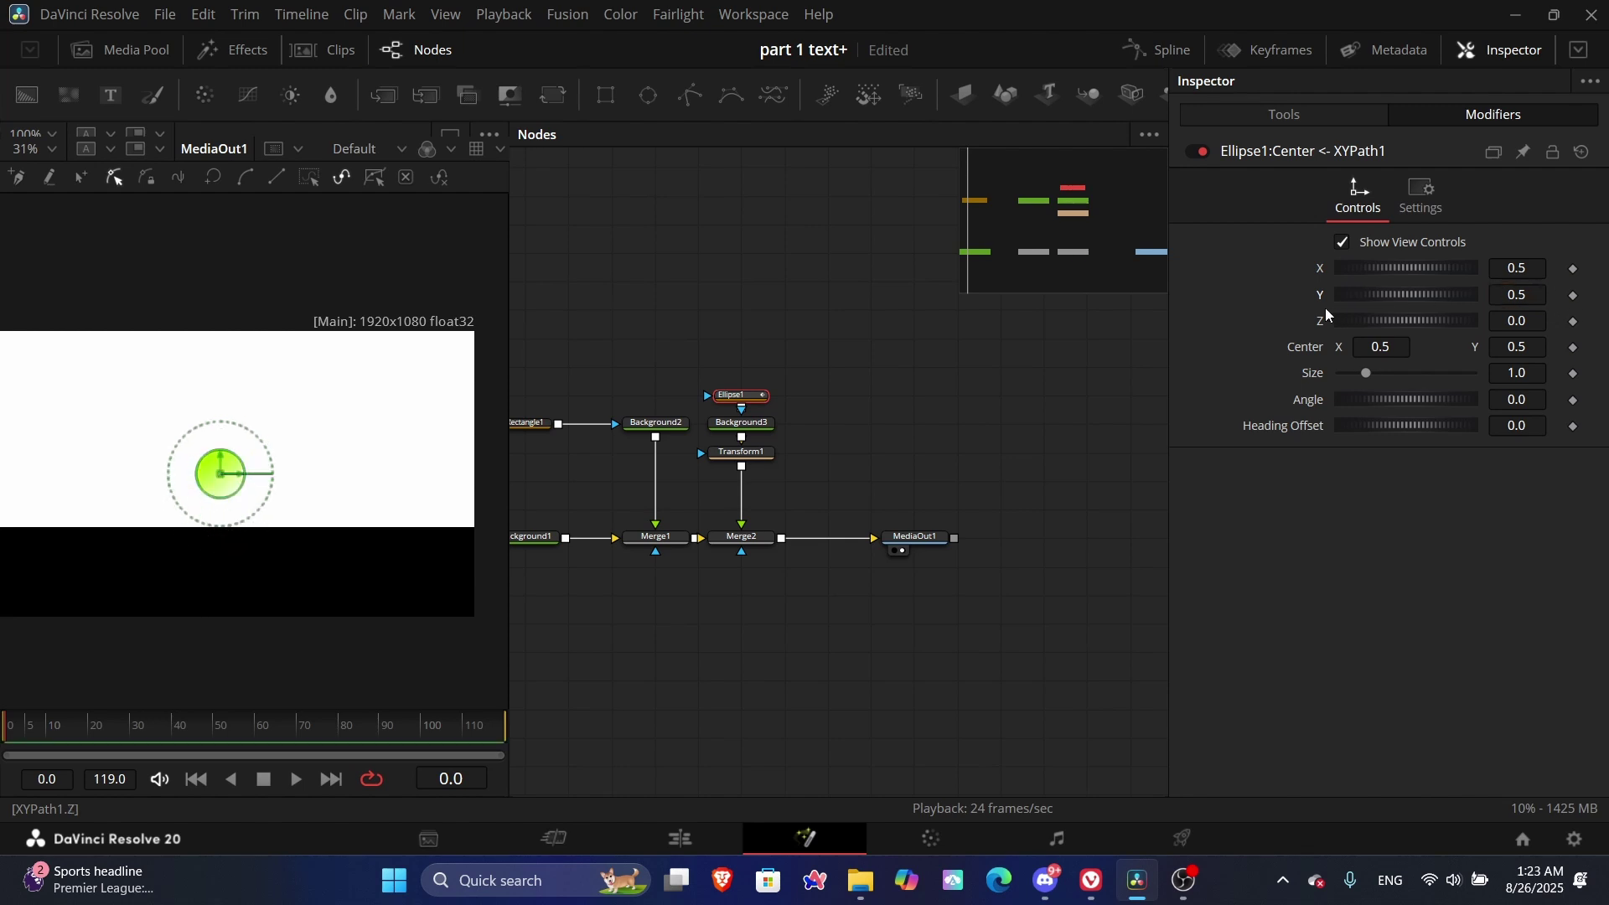
pyautogui.moveTo(1527, 289)
pyautogui.mouseDown()
pyautogui.moveTo(1498, 291)
pyautogui.moveTo(1583, 291)
pyautogui.moveTo(1521, 290)
pyautogui.mouseUp()
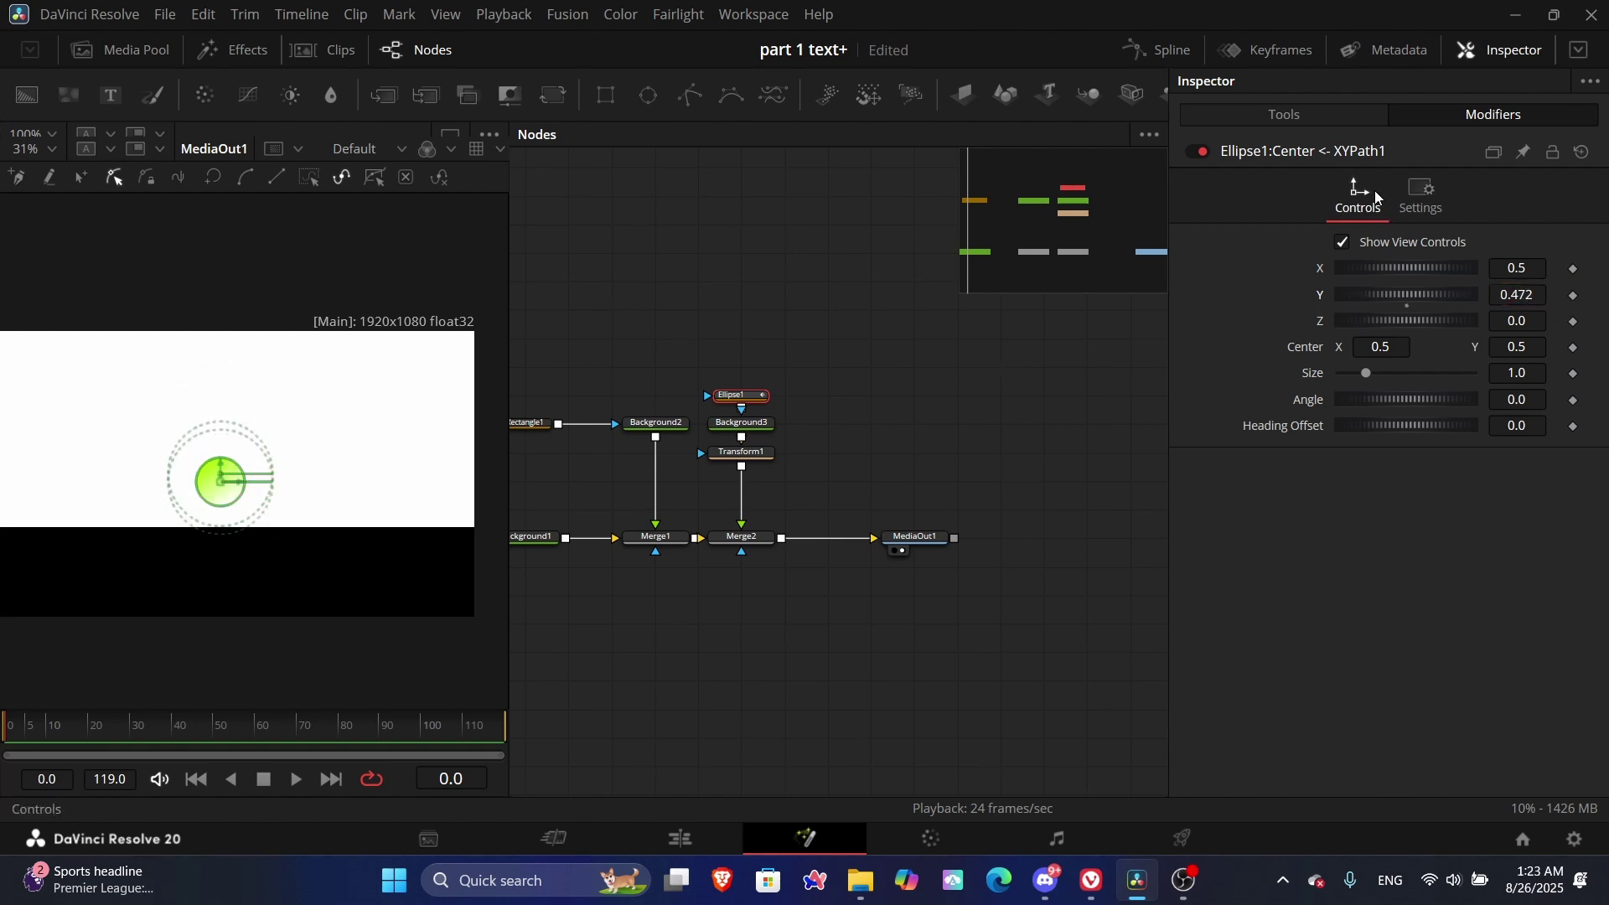
pyautogui.hotkey('ctrl', 'z')
pyautogui.click(1340, 118)
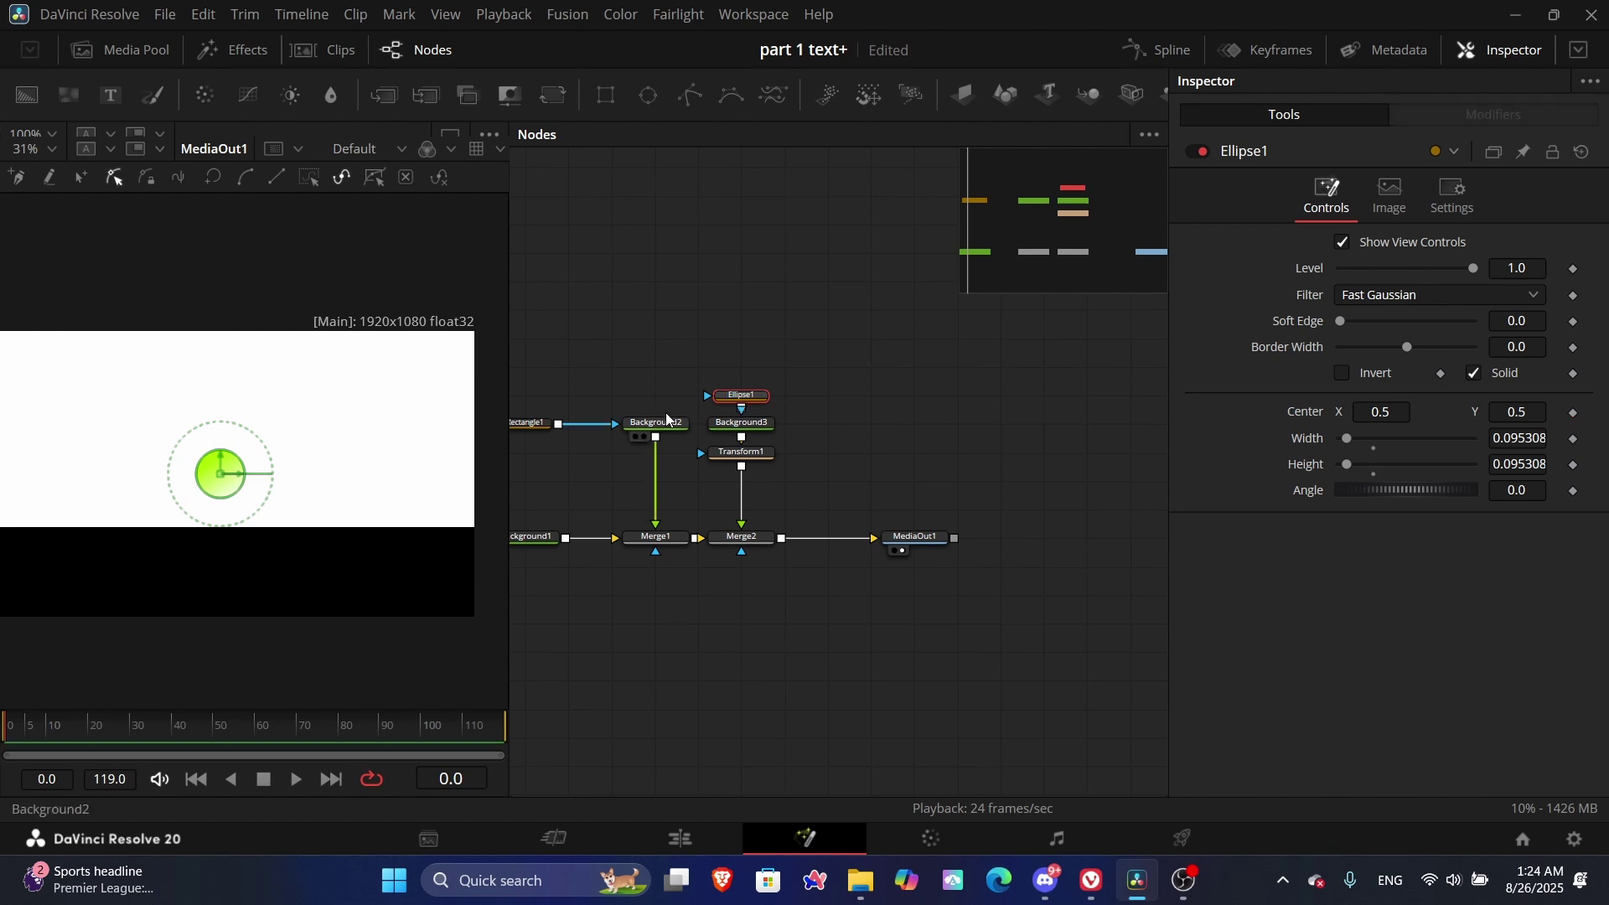
# Step: Modify Transform1's Center with an XY Path and remove the keyframes from the path's X and Y values
pyautogui.click(748, 462)
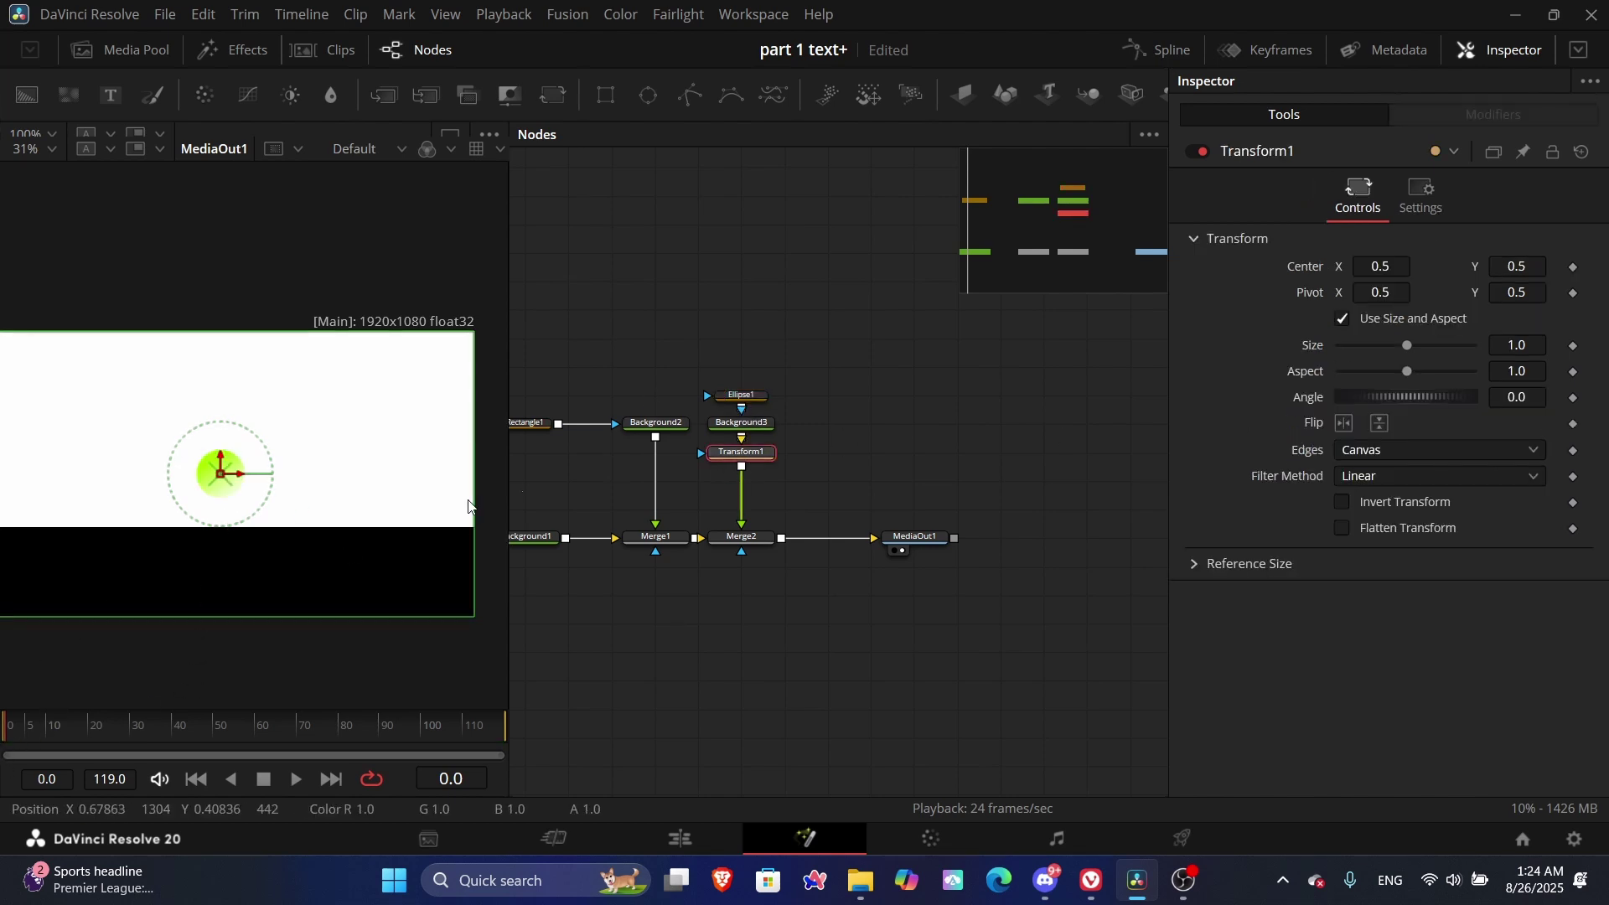
pyautogui.rightClick(1311, 268)
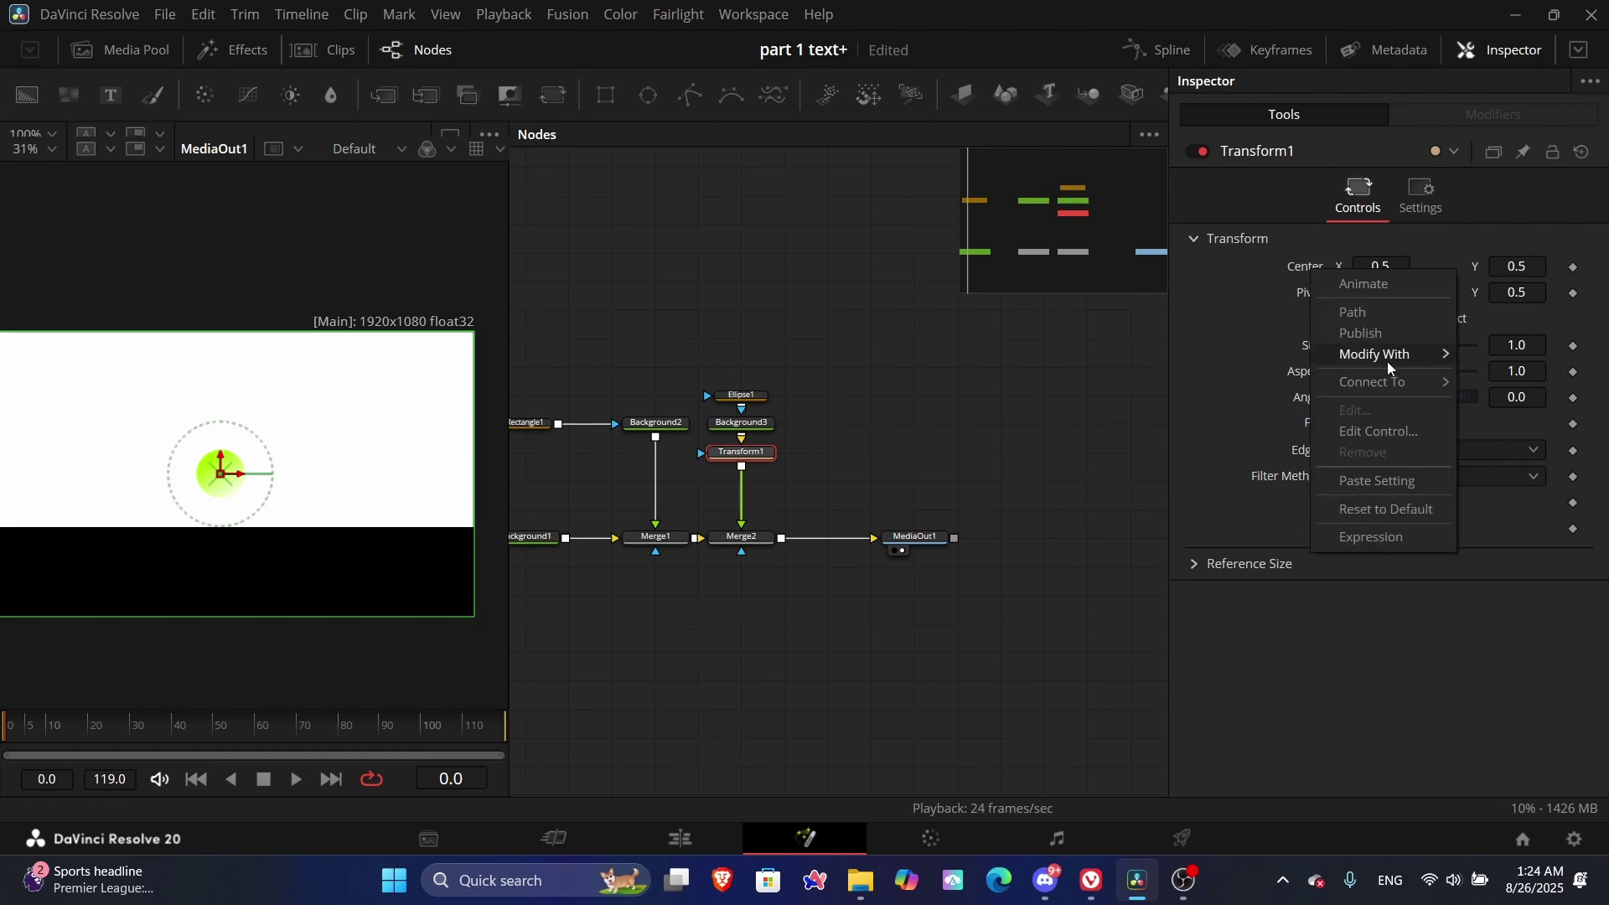
pyautogui.moveTo(1386, 359)
pyautogui.click(1173, 560)
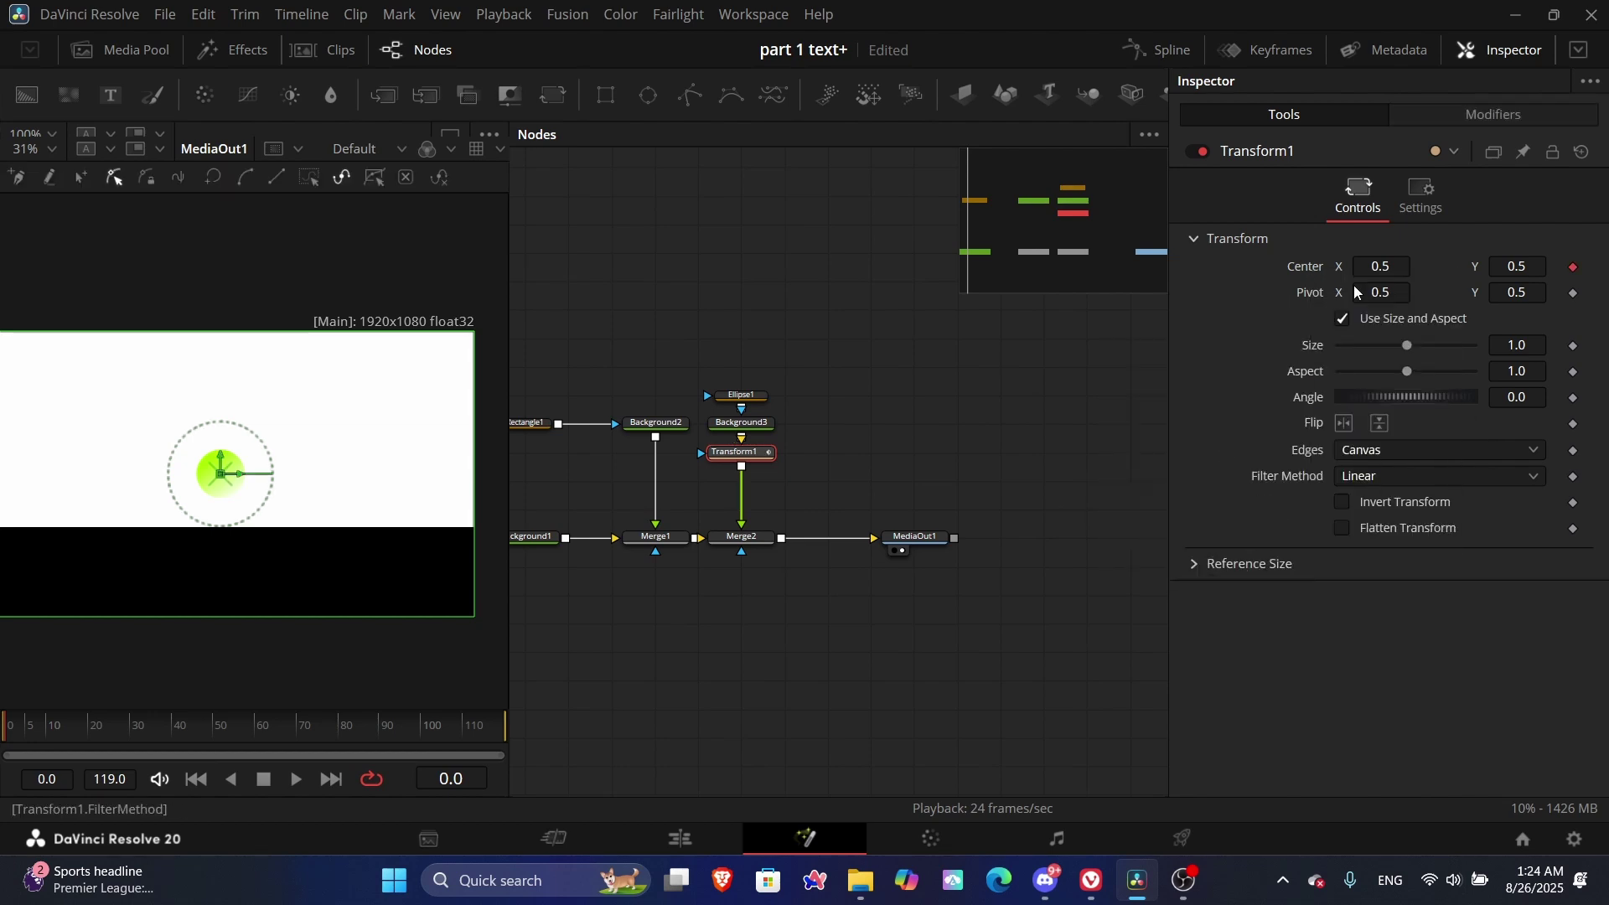
pyautogui.click(1435, 117)
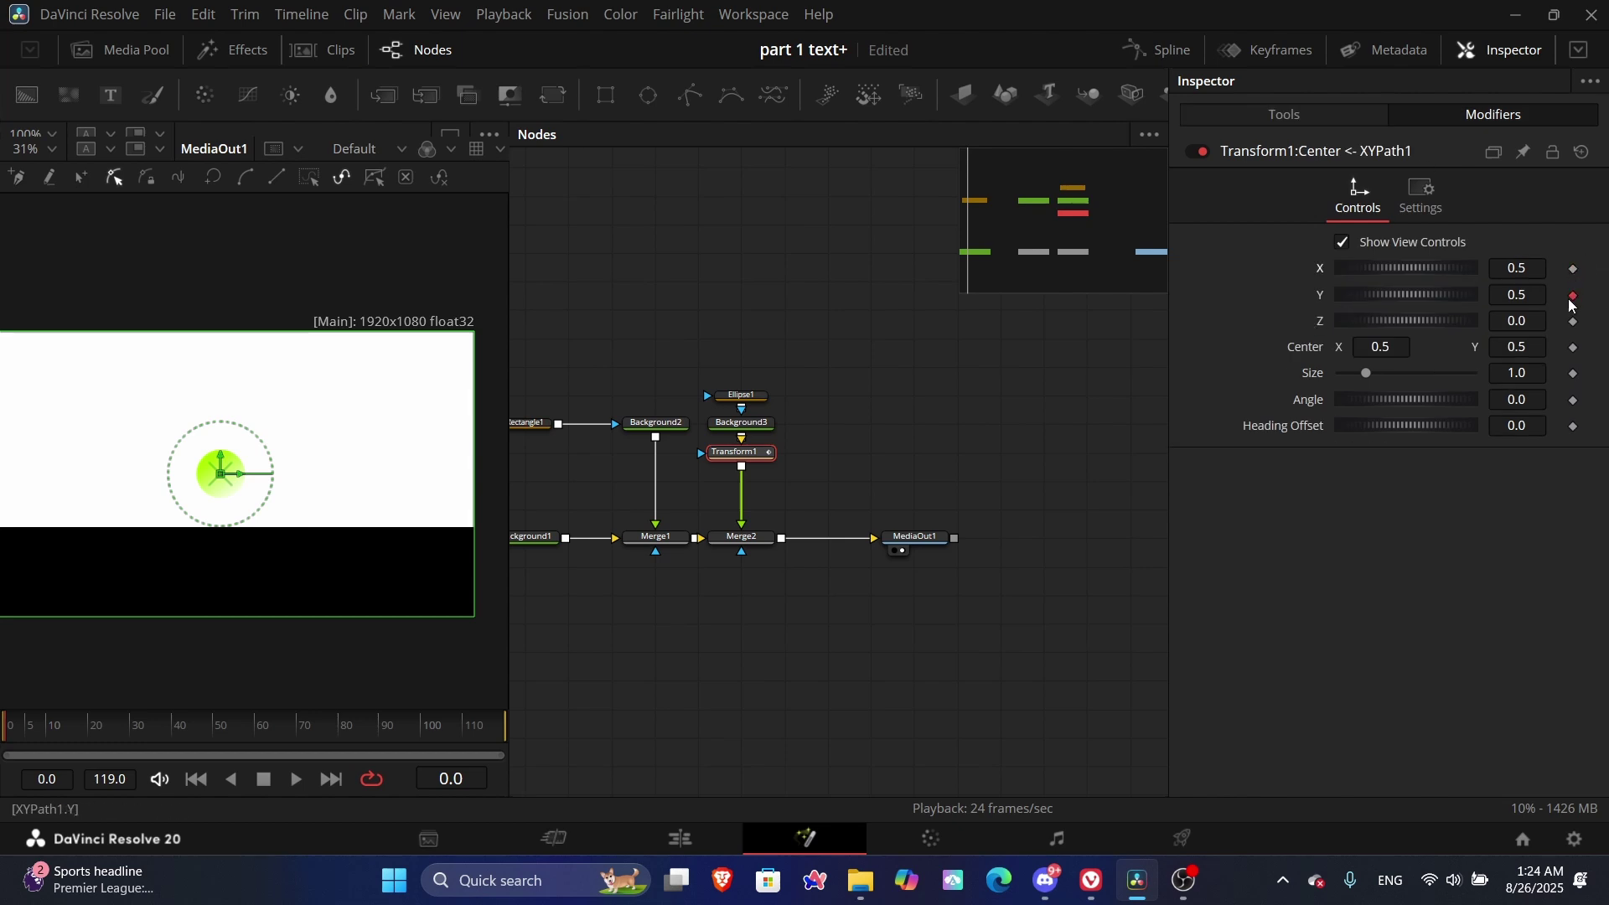
# Step: Modify the path's Y value with Anim Curves, using an Easing curve with Bounce as the out easing
pyautogui.rightClick(1316, 294)
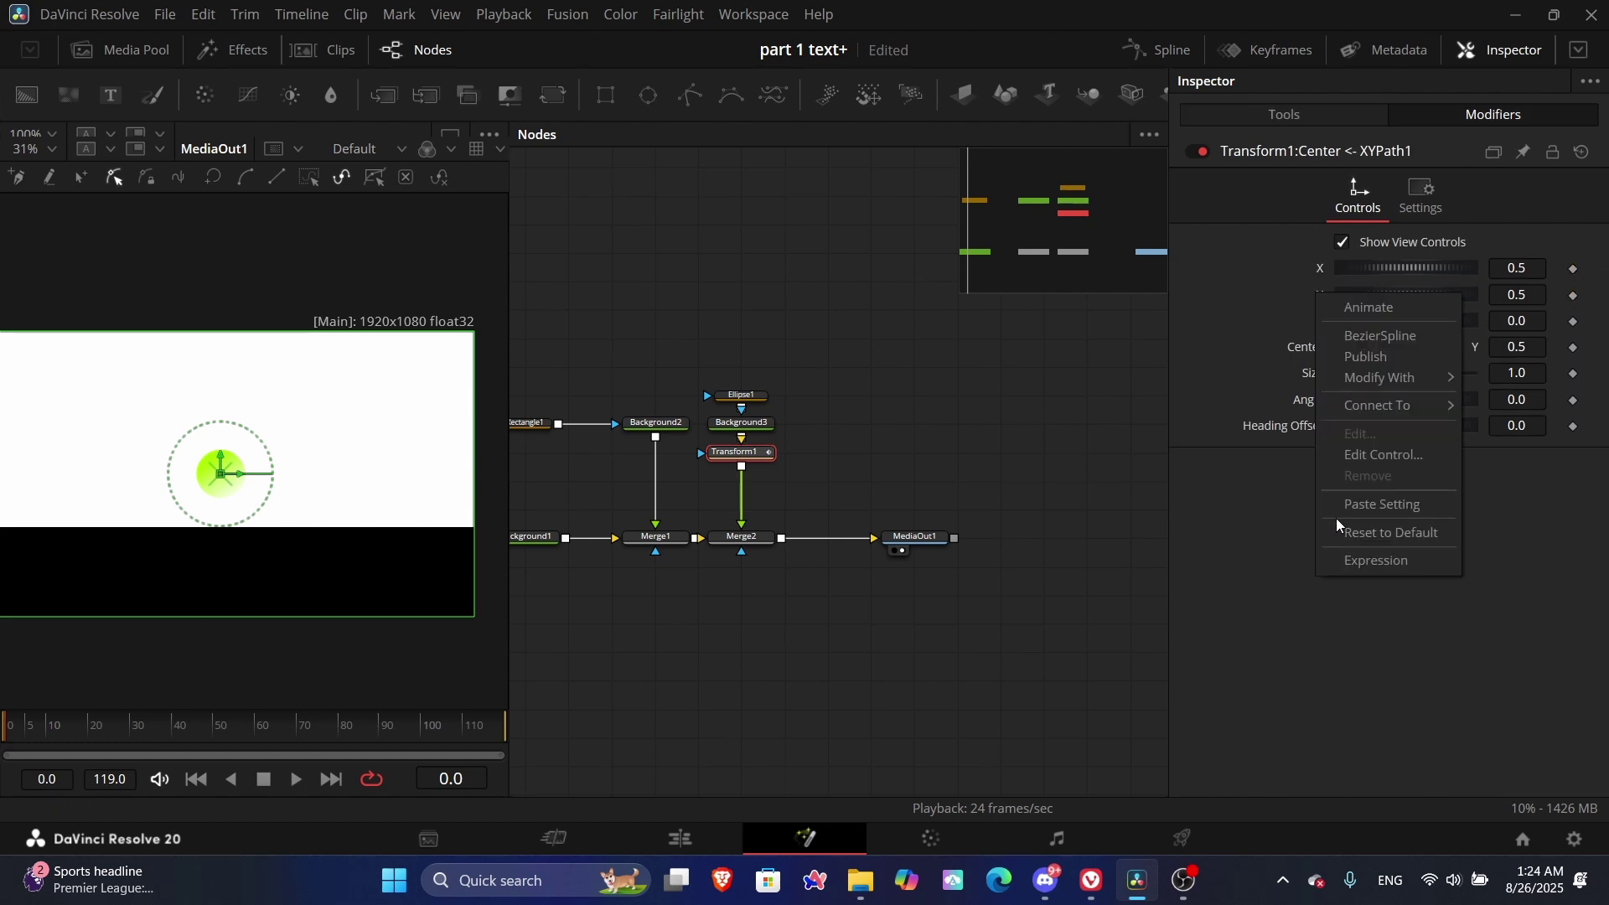
pyautogui.moveTo(1409, 381)
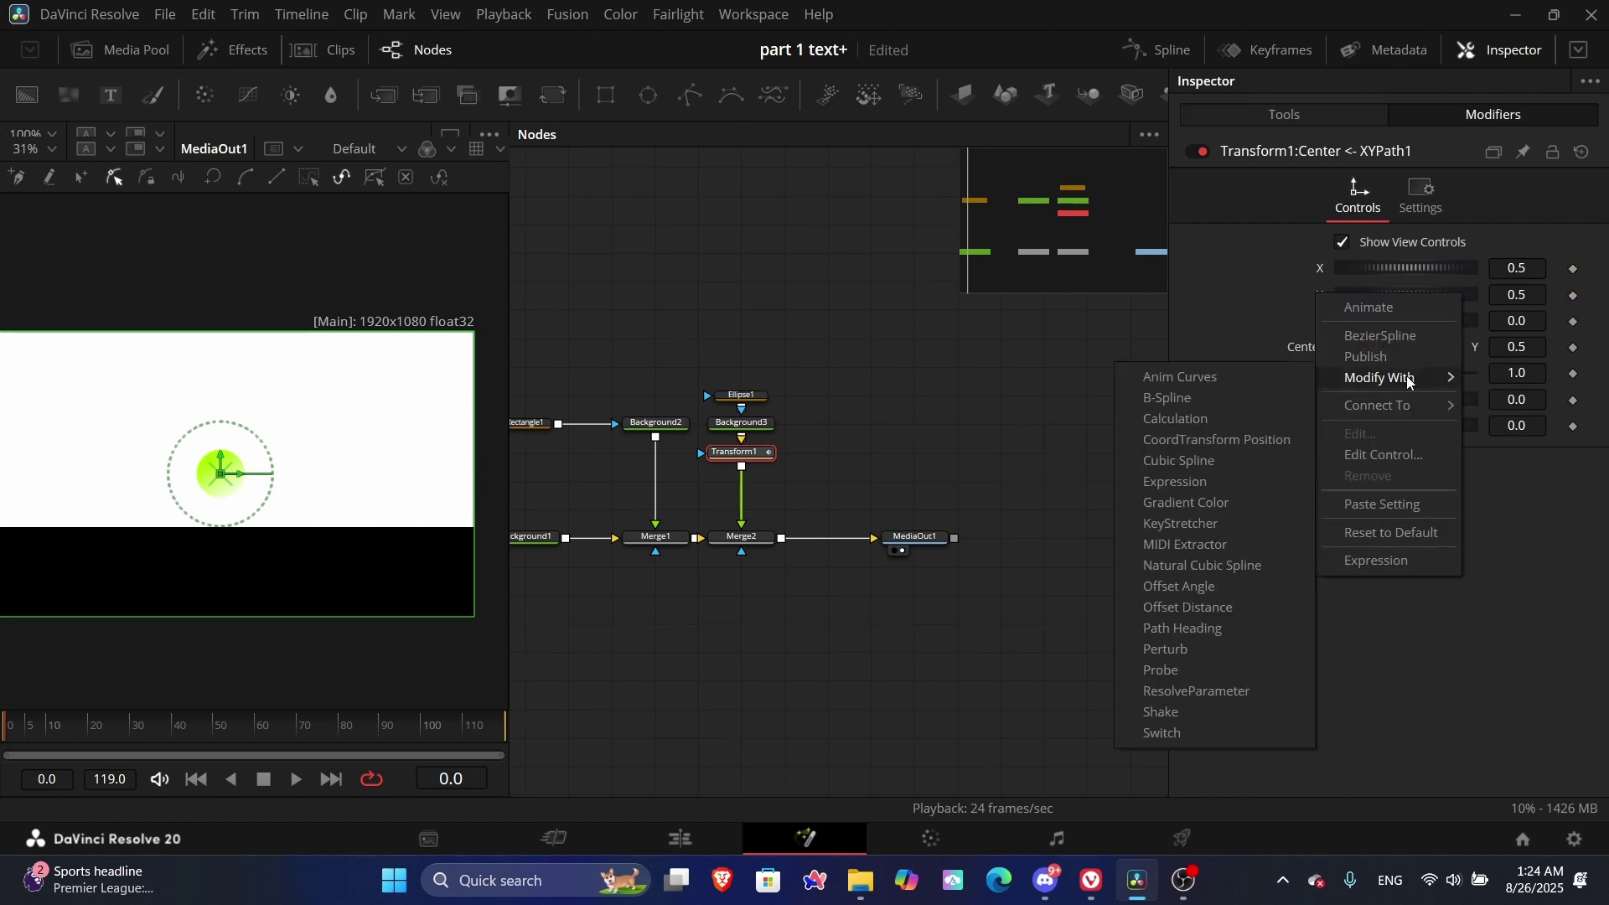
pyautogui.click(1211, 388)
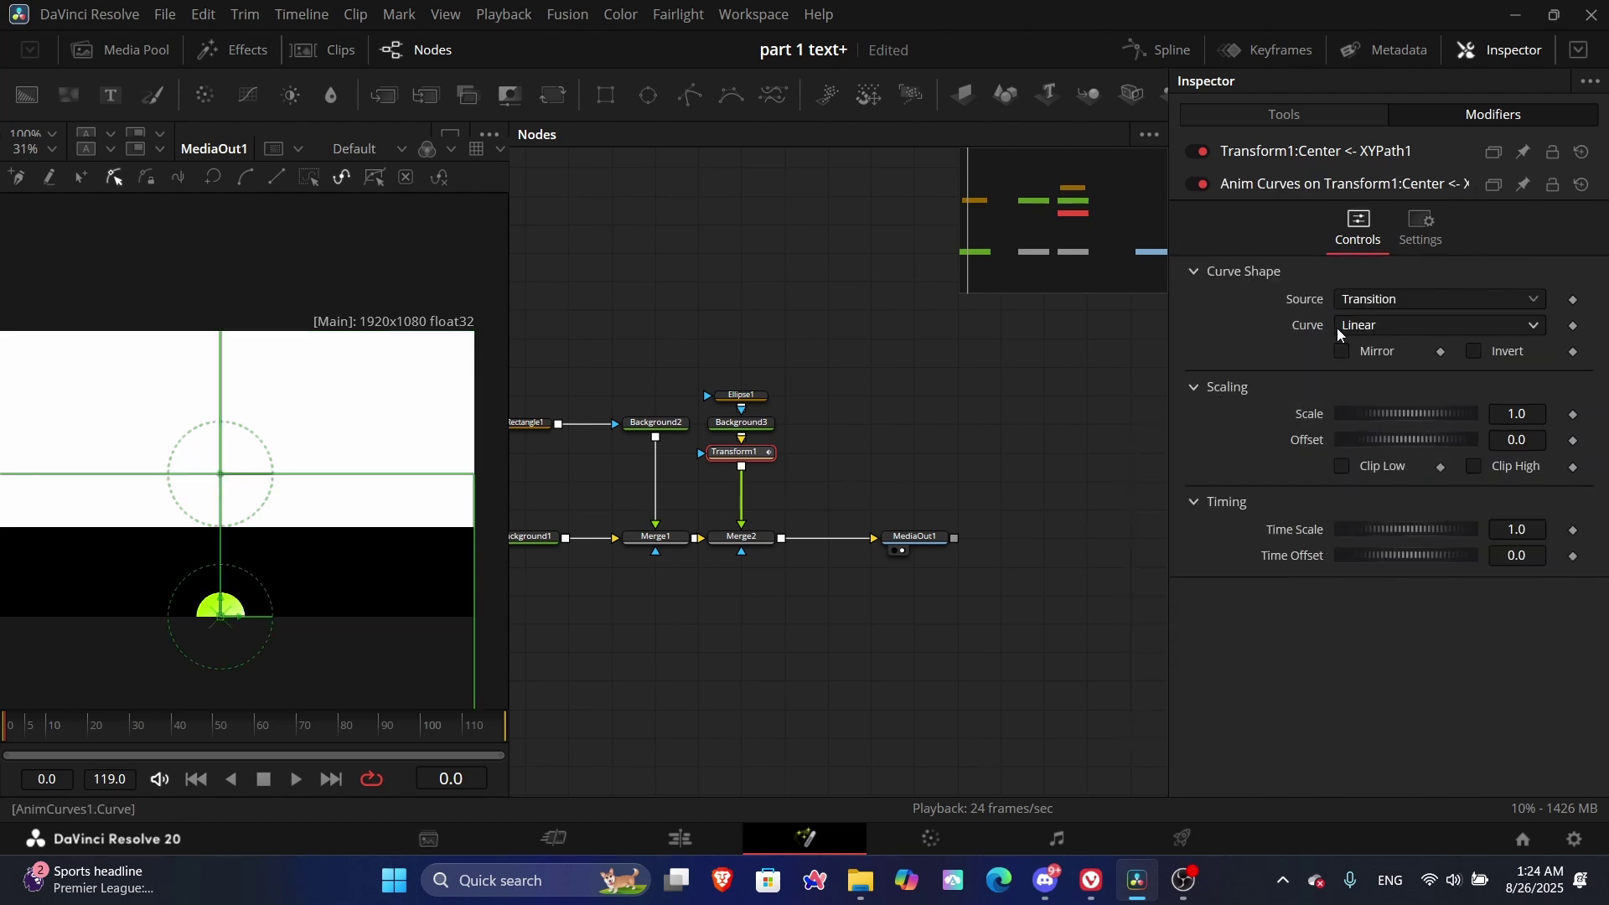
pyautogui.click(1398, 327)
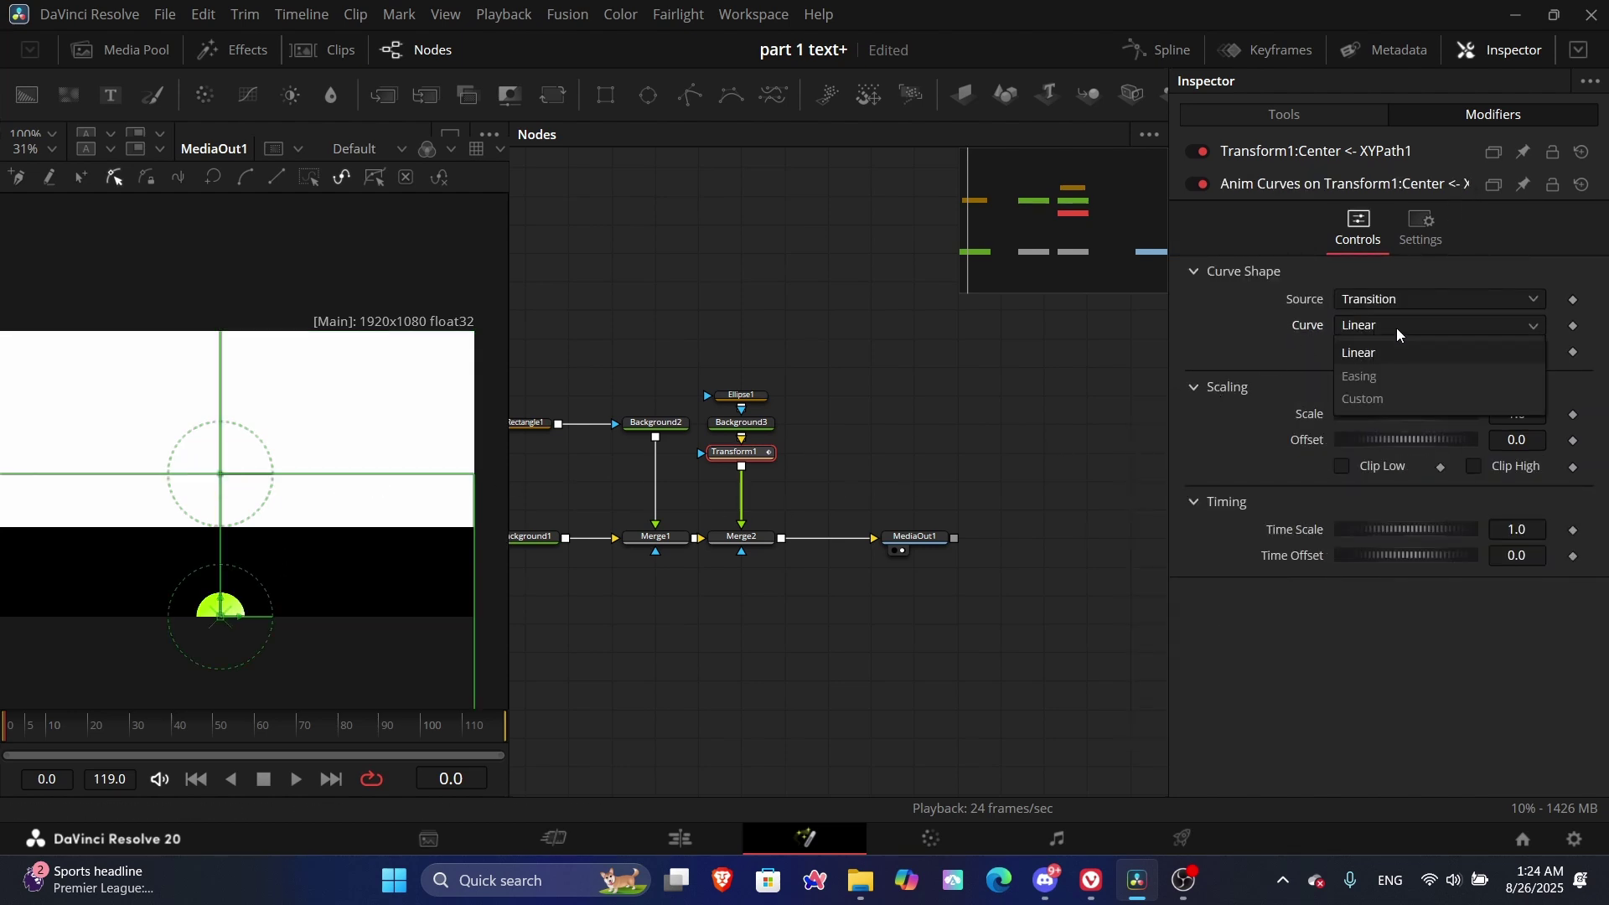
pyautogui.click(1371, 381)
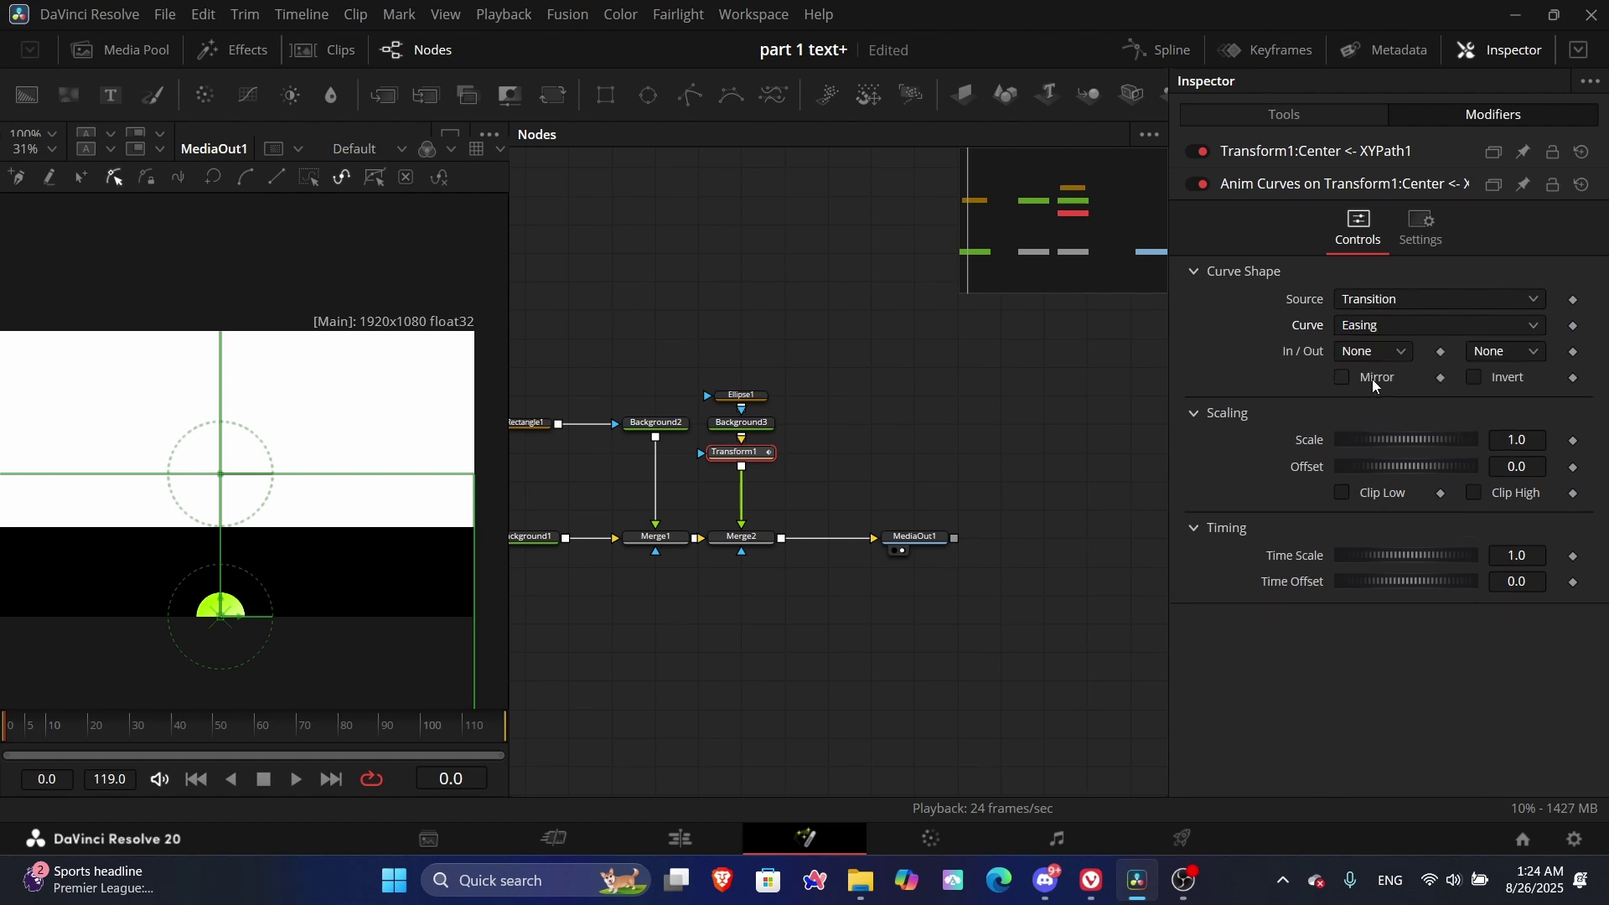
pyautogui.click(1498, 356)
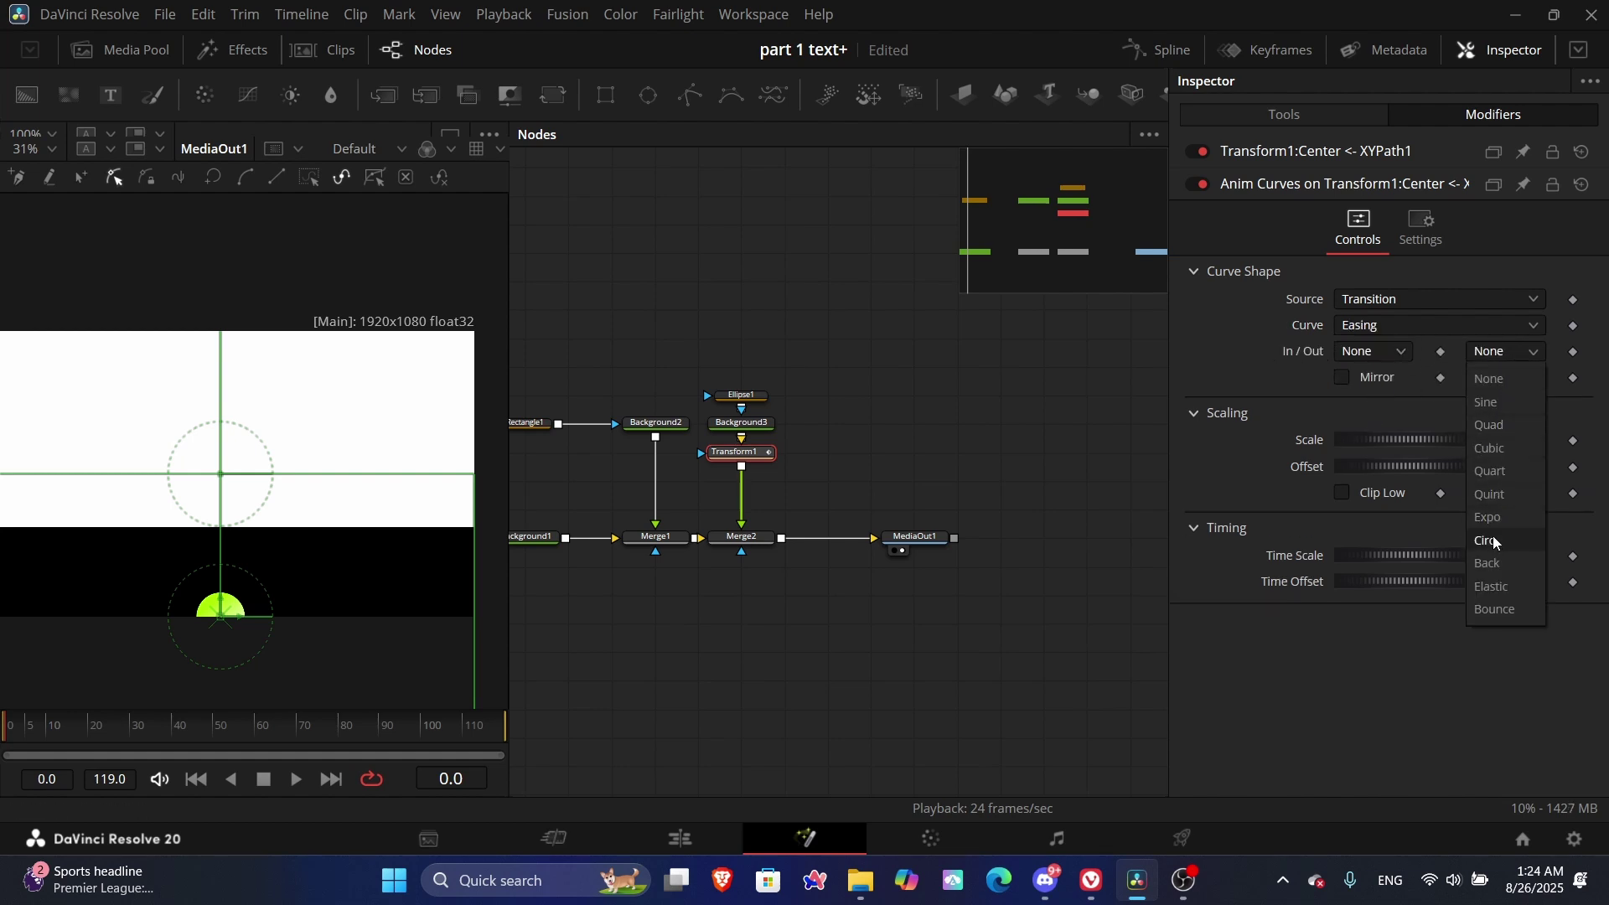
pyautogui.click(1494, 602)
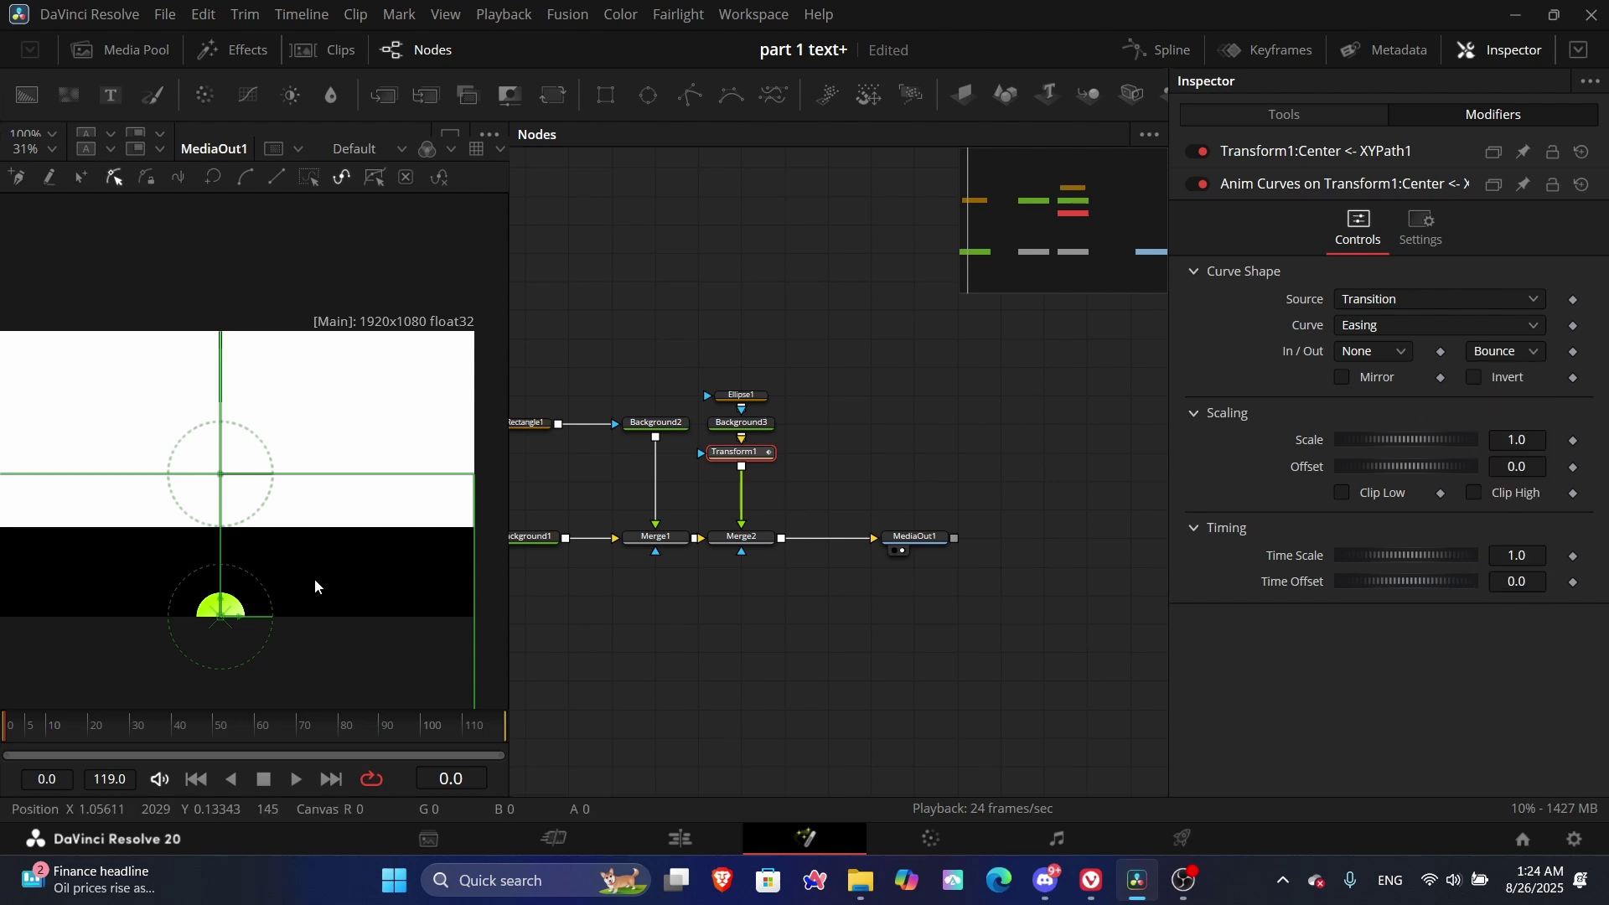
# Step: Play the animation from the first frame to check the ball's bounce motion
pyautogui.scroll(-2, 199, 447)
pyautogui.scroll(-2, 199, 448)
pyautogui.moveTo(26, 725); pyautogui.dragTo(1, 741)
pyautogui.press('space')
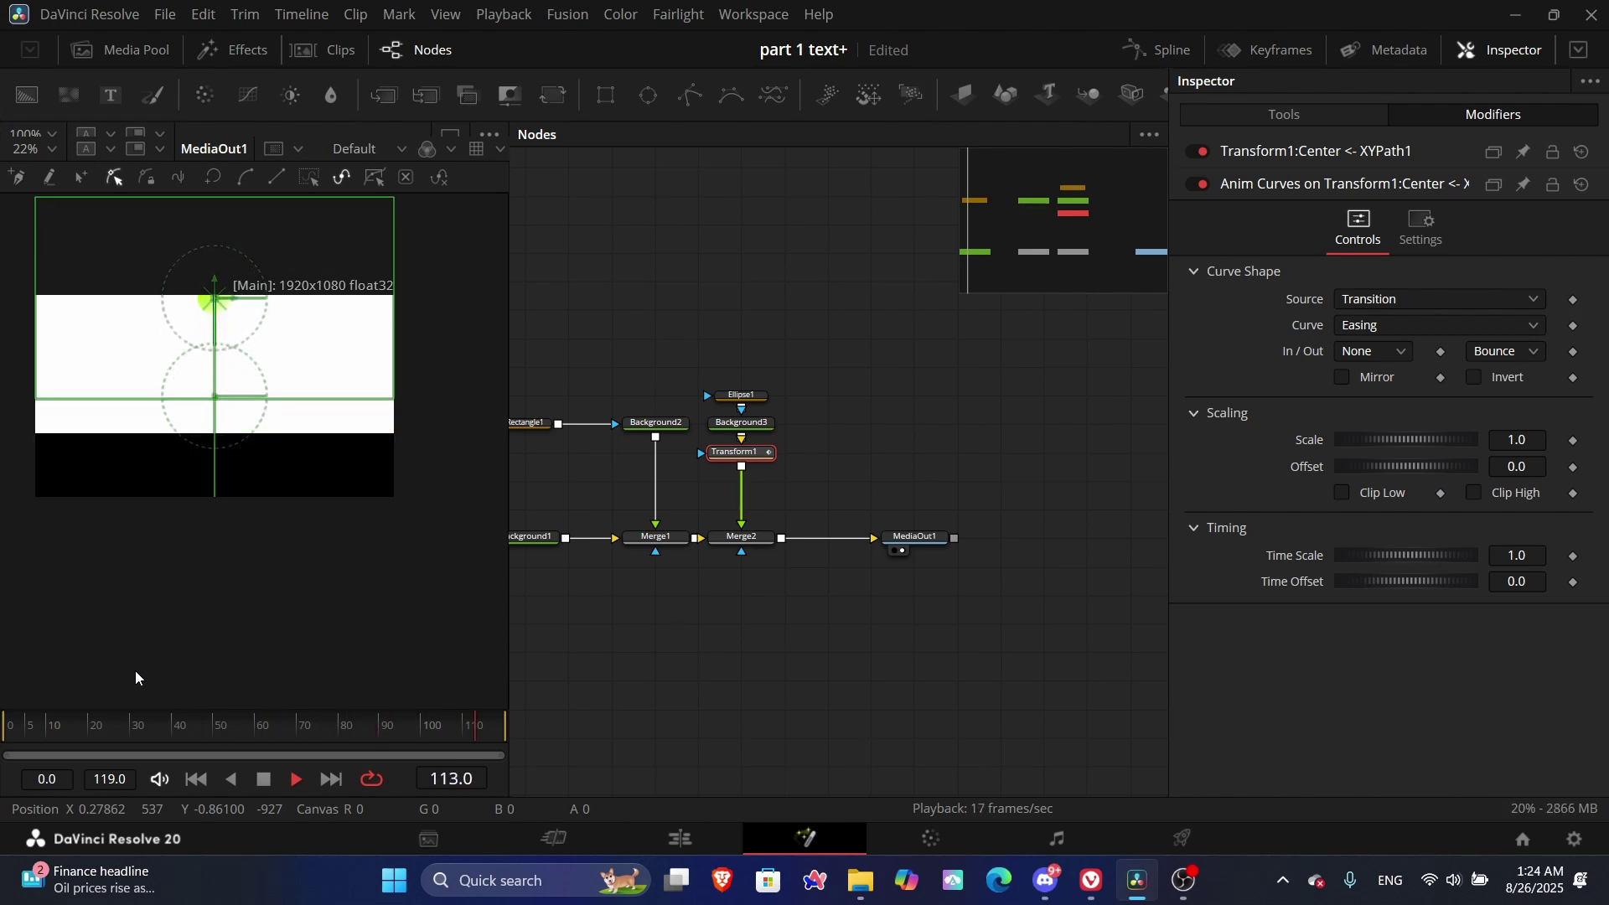
pyautogui.press('space')
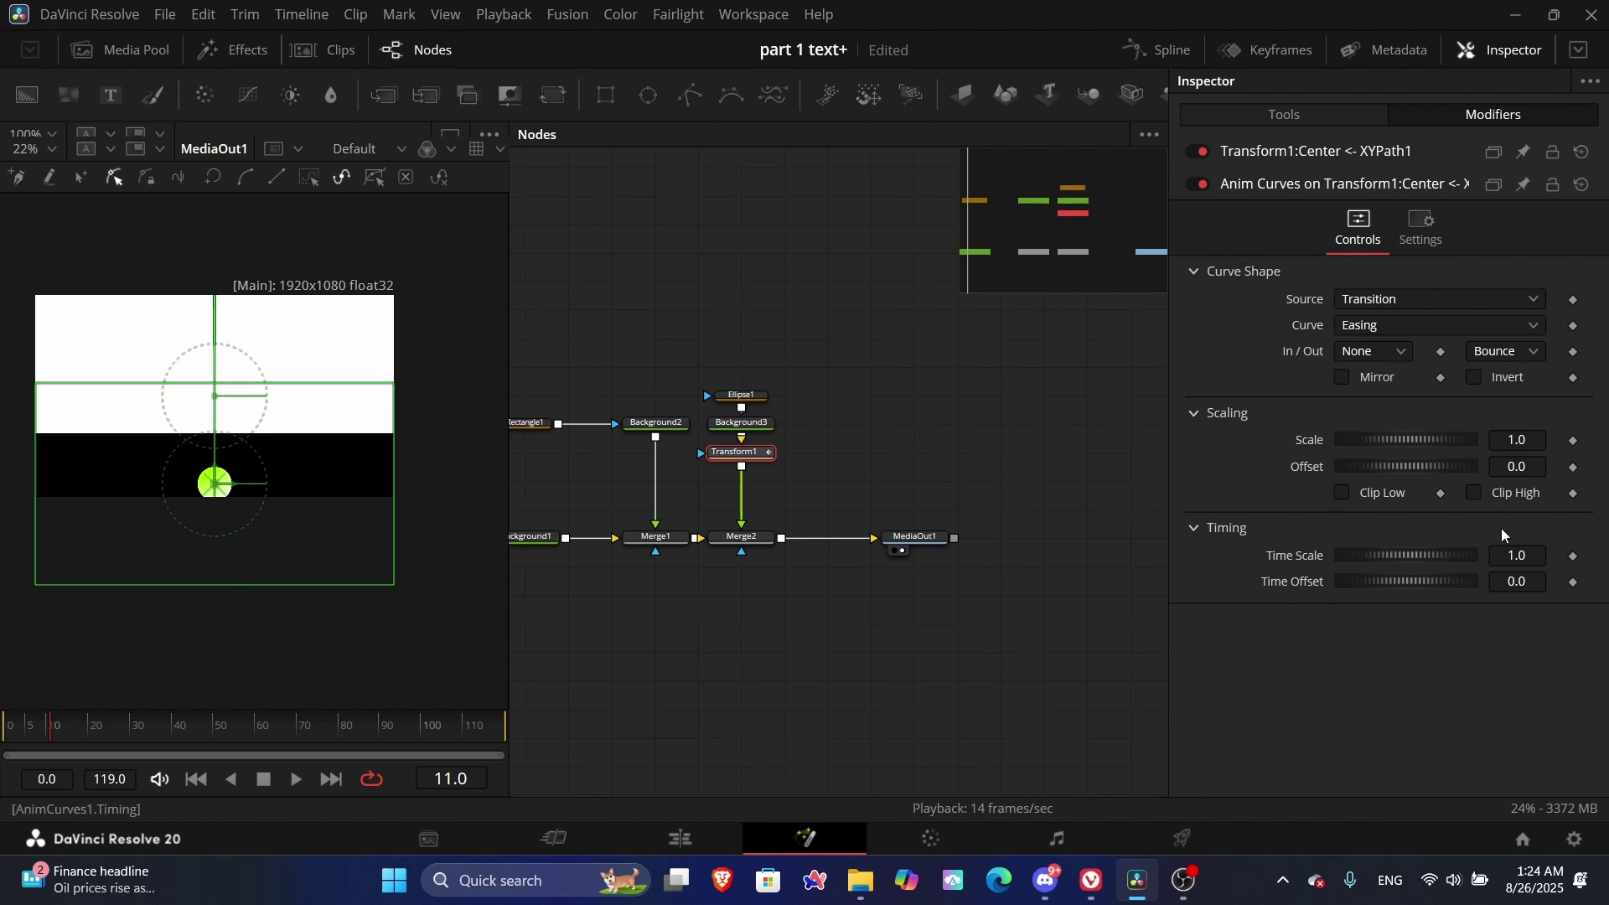
# Step: Set the Anim Curves Time Scale to 4 and scrub the opening frames, ending at frame 0
pyautogui.click(1531, 555)
pyautogui.write('4')
pyautogui.press('Return')
pyautogui.click(2, 733)
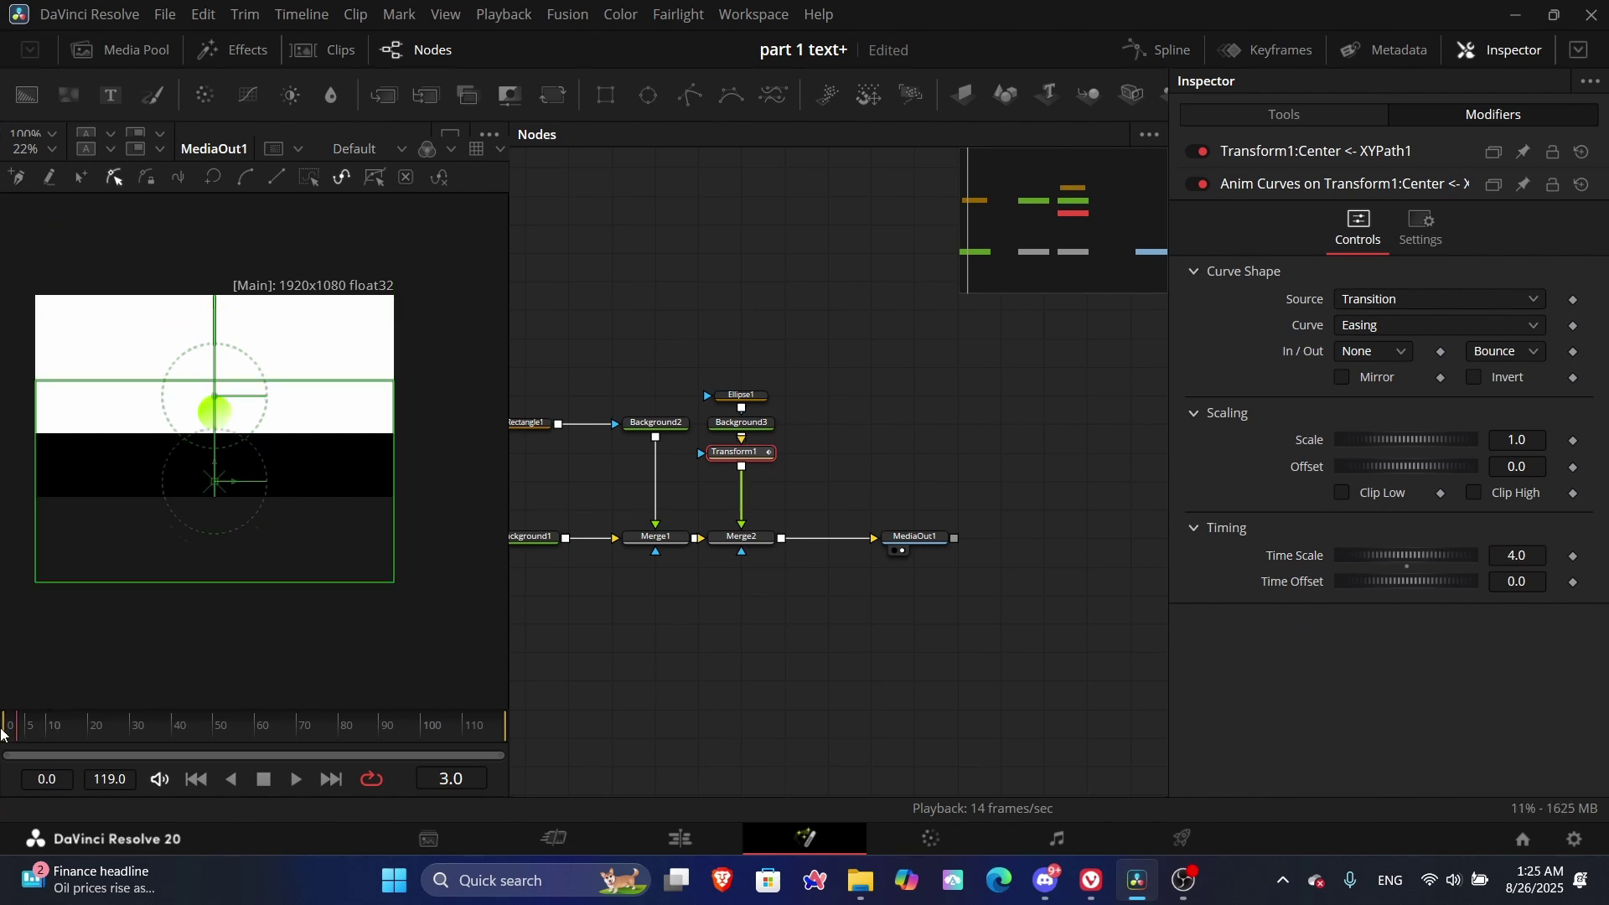
pyautogui.moveTo(77, 746); pyautogui.dragTo(1, 752)
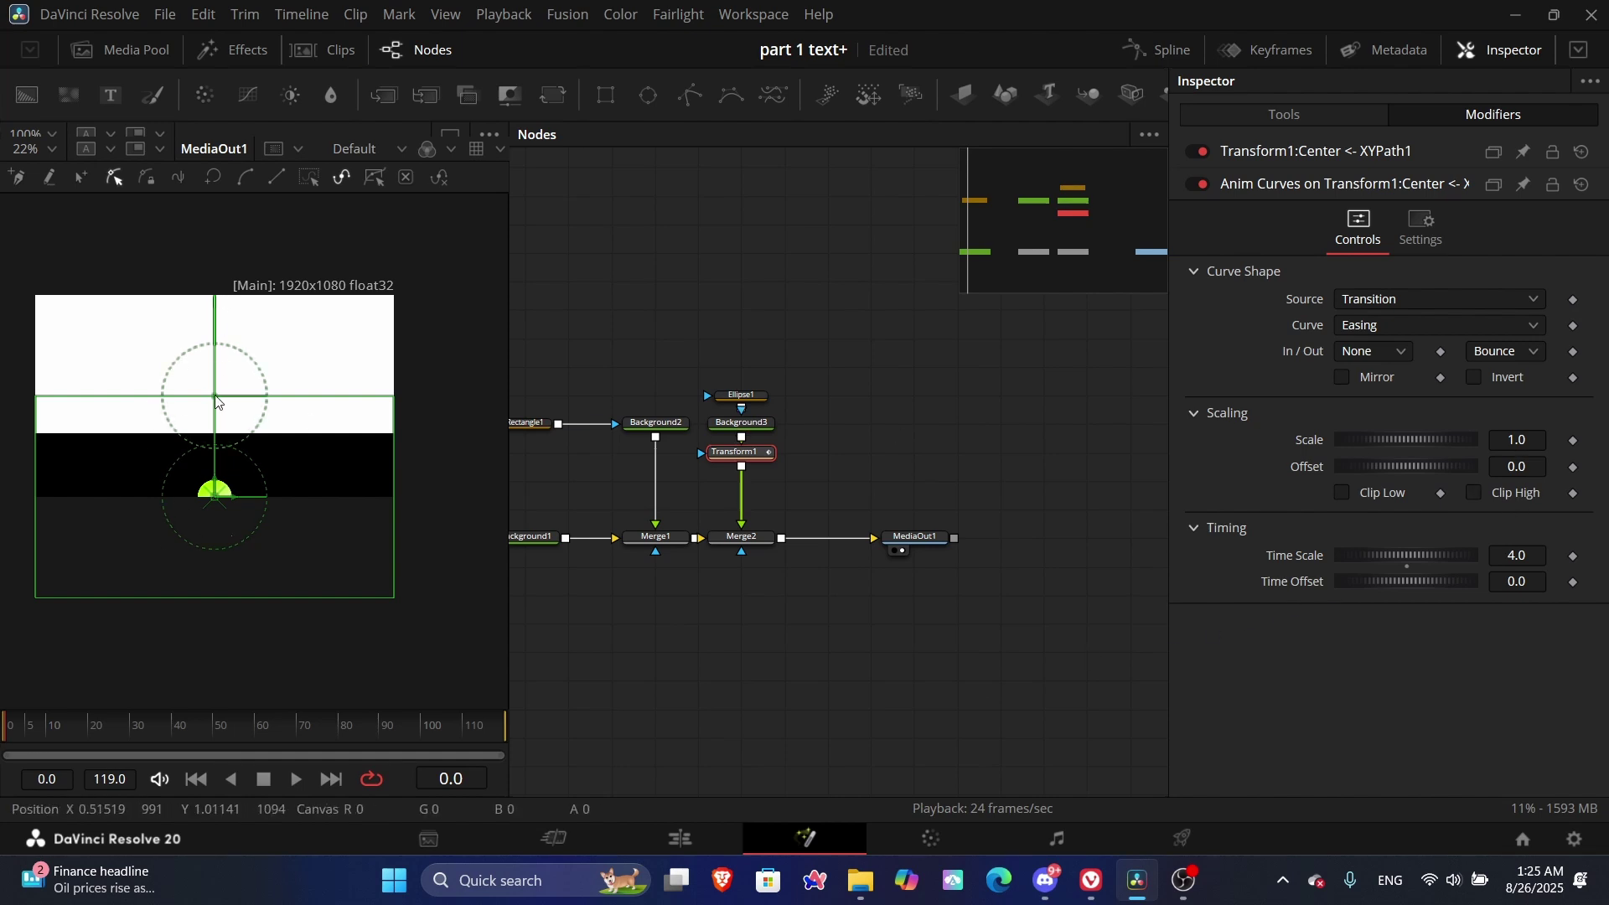
# Step: Invert the Anim Curves motion and play the animation from the first frame
pyautogui.click(1473, 377)
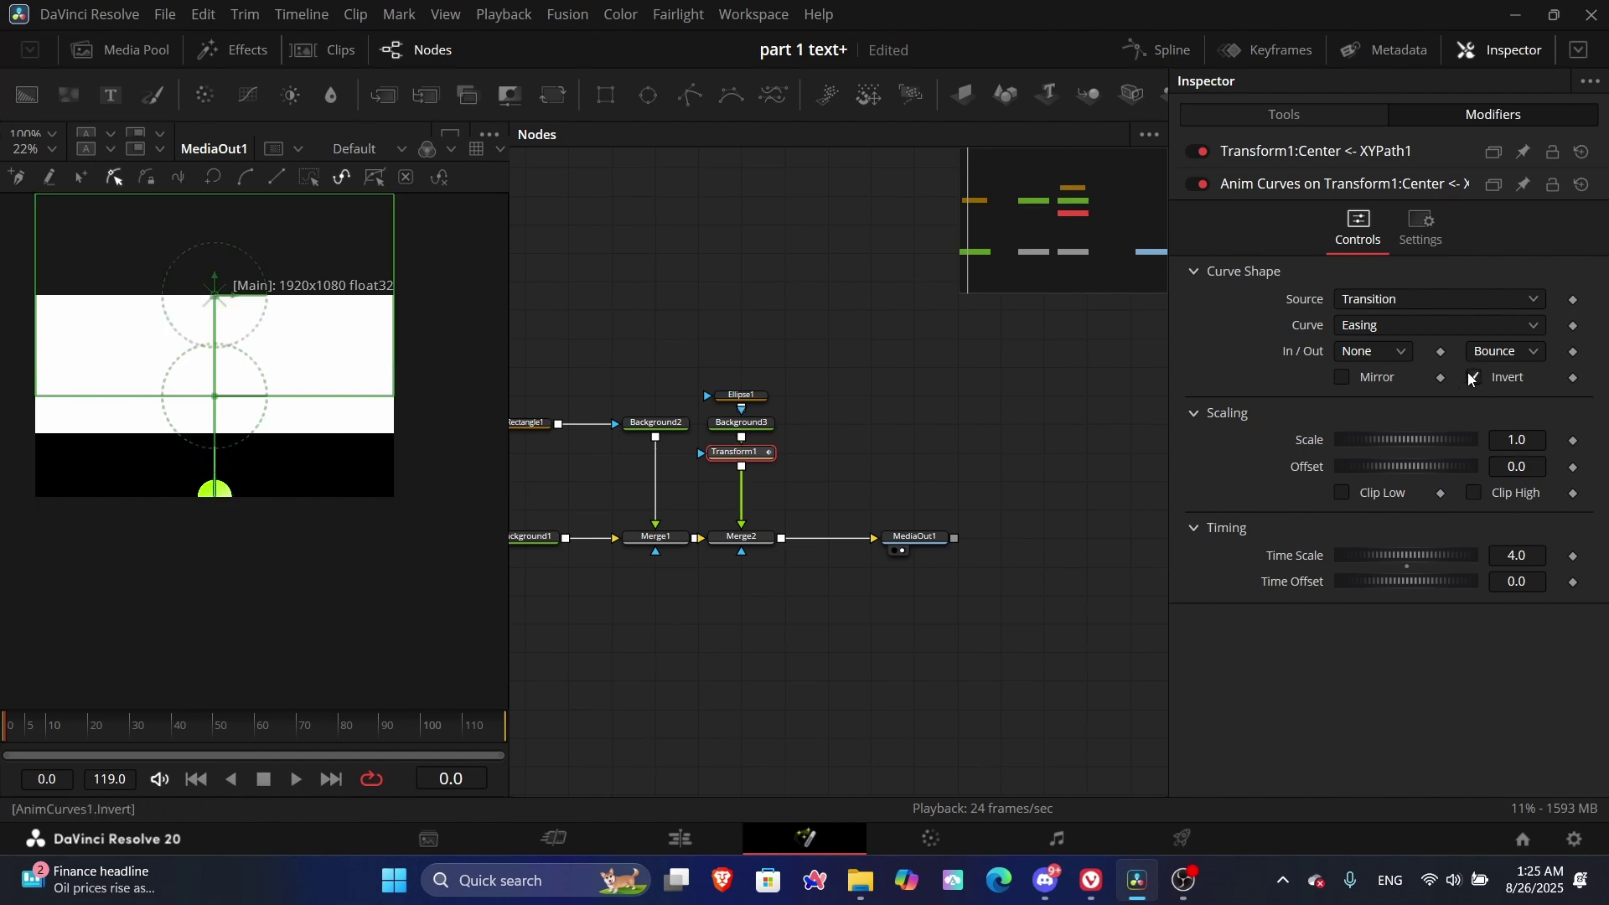
pyautogui.click(3, 738)
pyautogui.press('space')
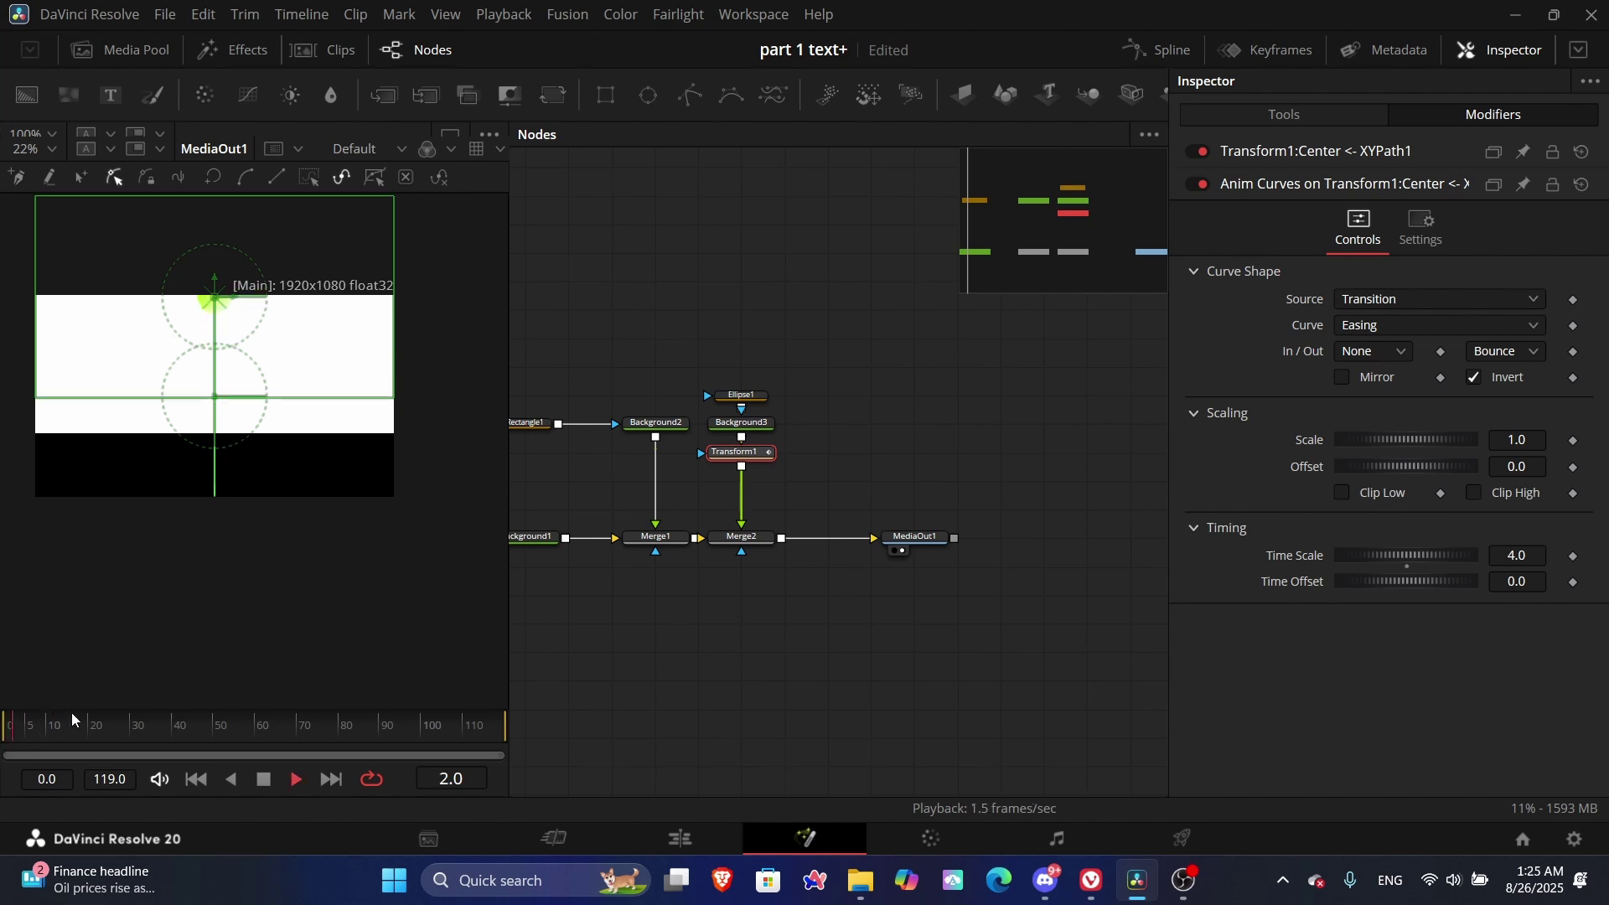
# Step: Set the Anim Curves Offset to 0.302 and play the animation from frame 0 to check where the ball lands
pyautogui.moveTo(88, 726); pyautogui.dragTo(2, 726)
pyautogui.moveTo(437, 533); pyautogui.dragTo(456, 526)
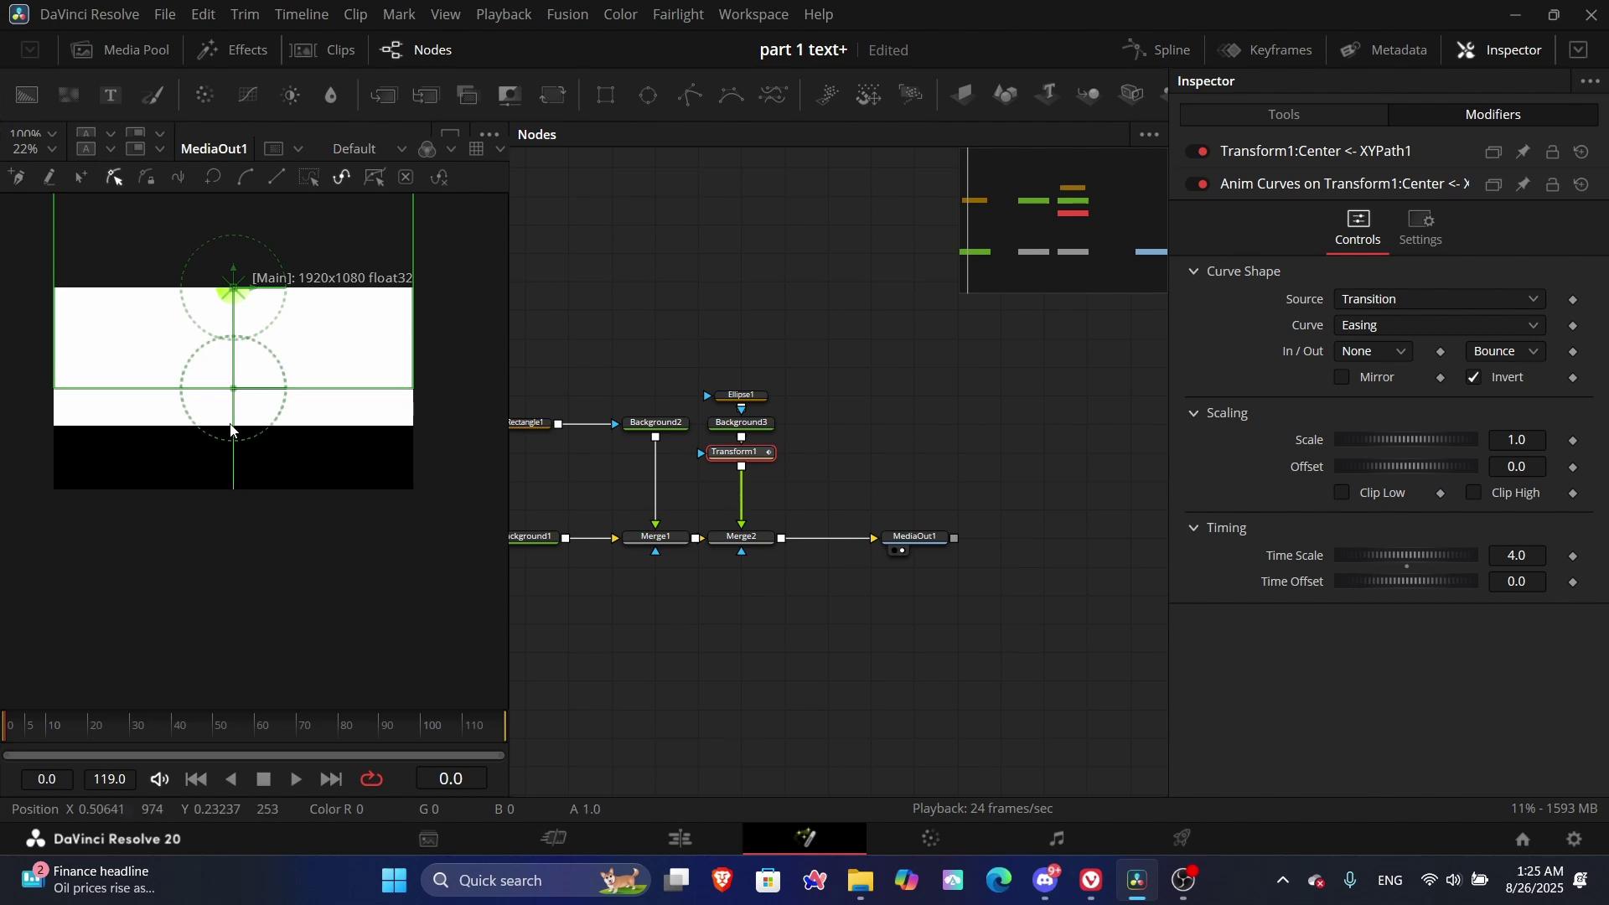
pyautogui.moveTo(233, 431); pyautogui.dragTo(237, 430)
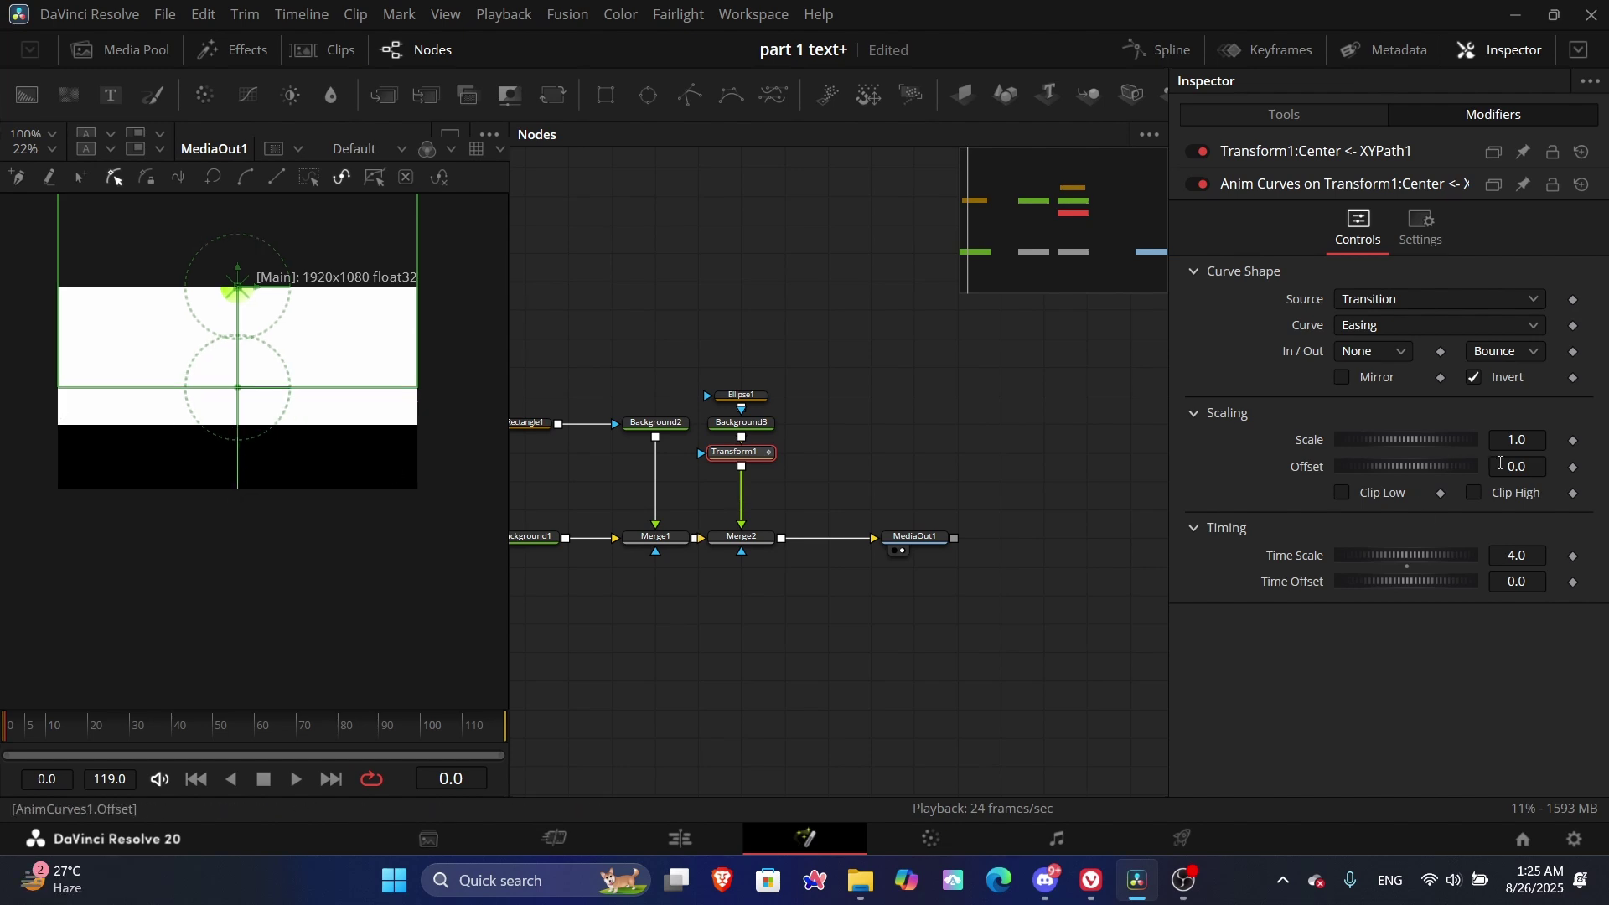
pyautogui.moveTo(1508, 466)
pyautogui.mouseDown()
pyautogui.moveTo(1572, 466)
pyautogui.moveTo(1417, 466)
pyautogui.moveTo(1566, 466)
pyautogui.moveTo(1512, 467)
pyautogui.moveTo(1528, 467)
pyautogui.mouseUp()
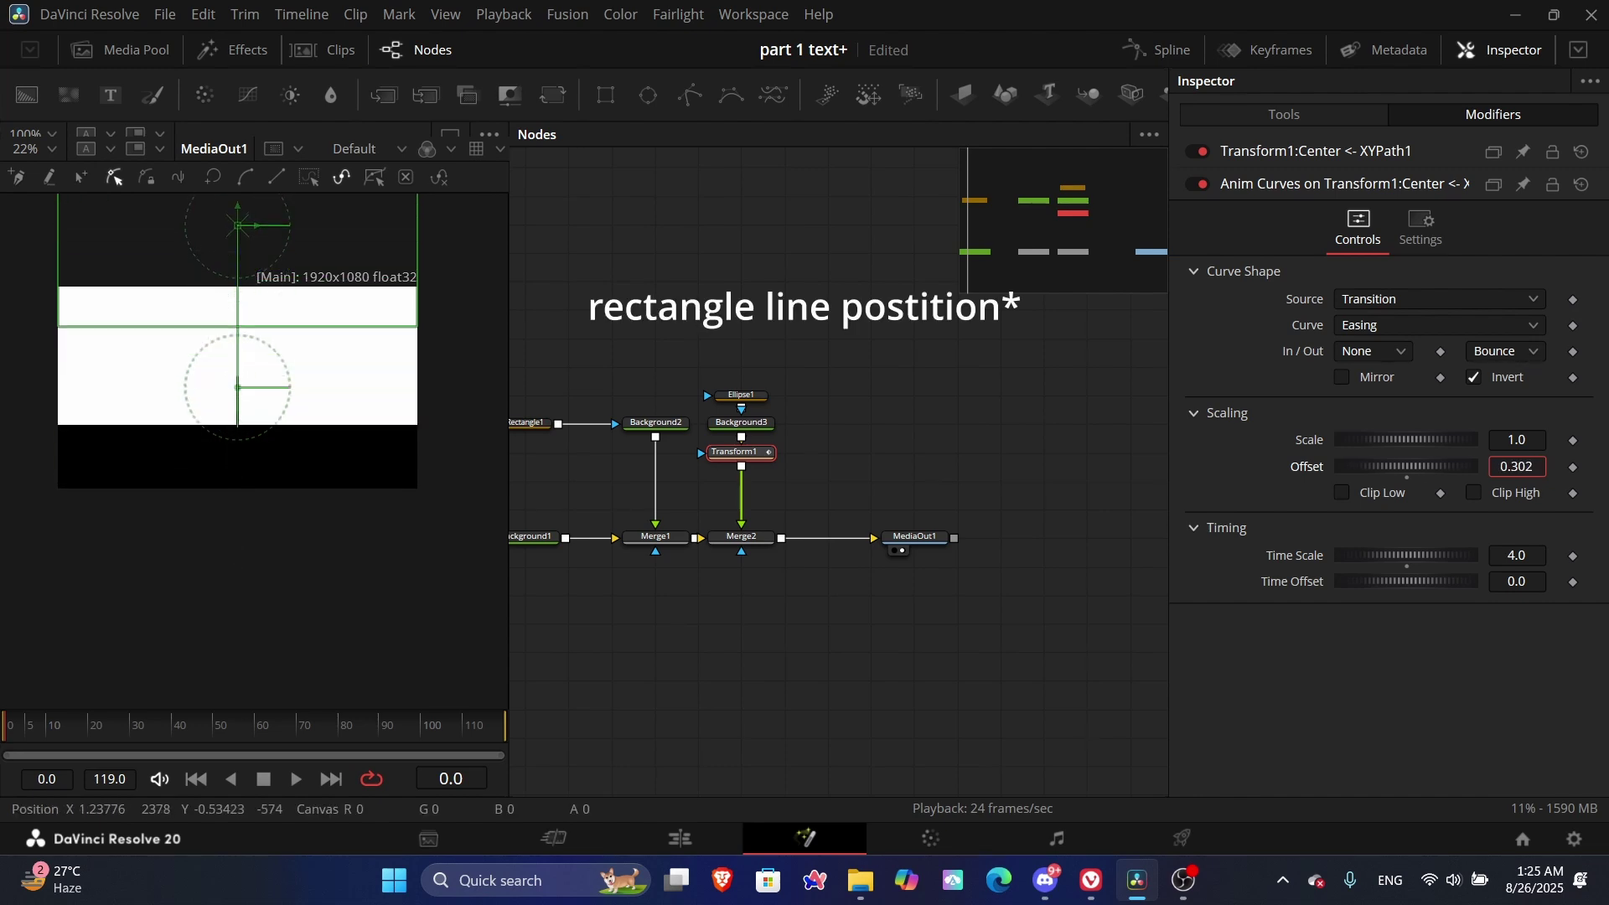
pyautogui.press('space')
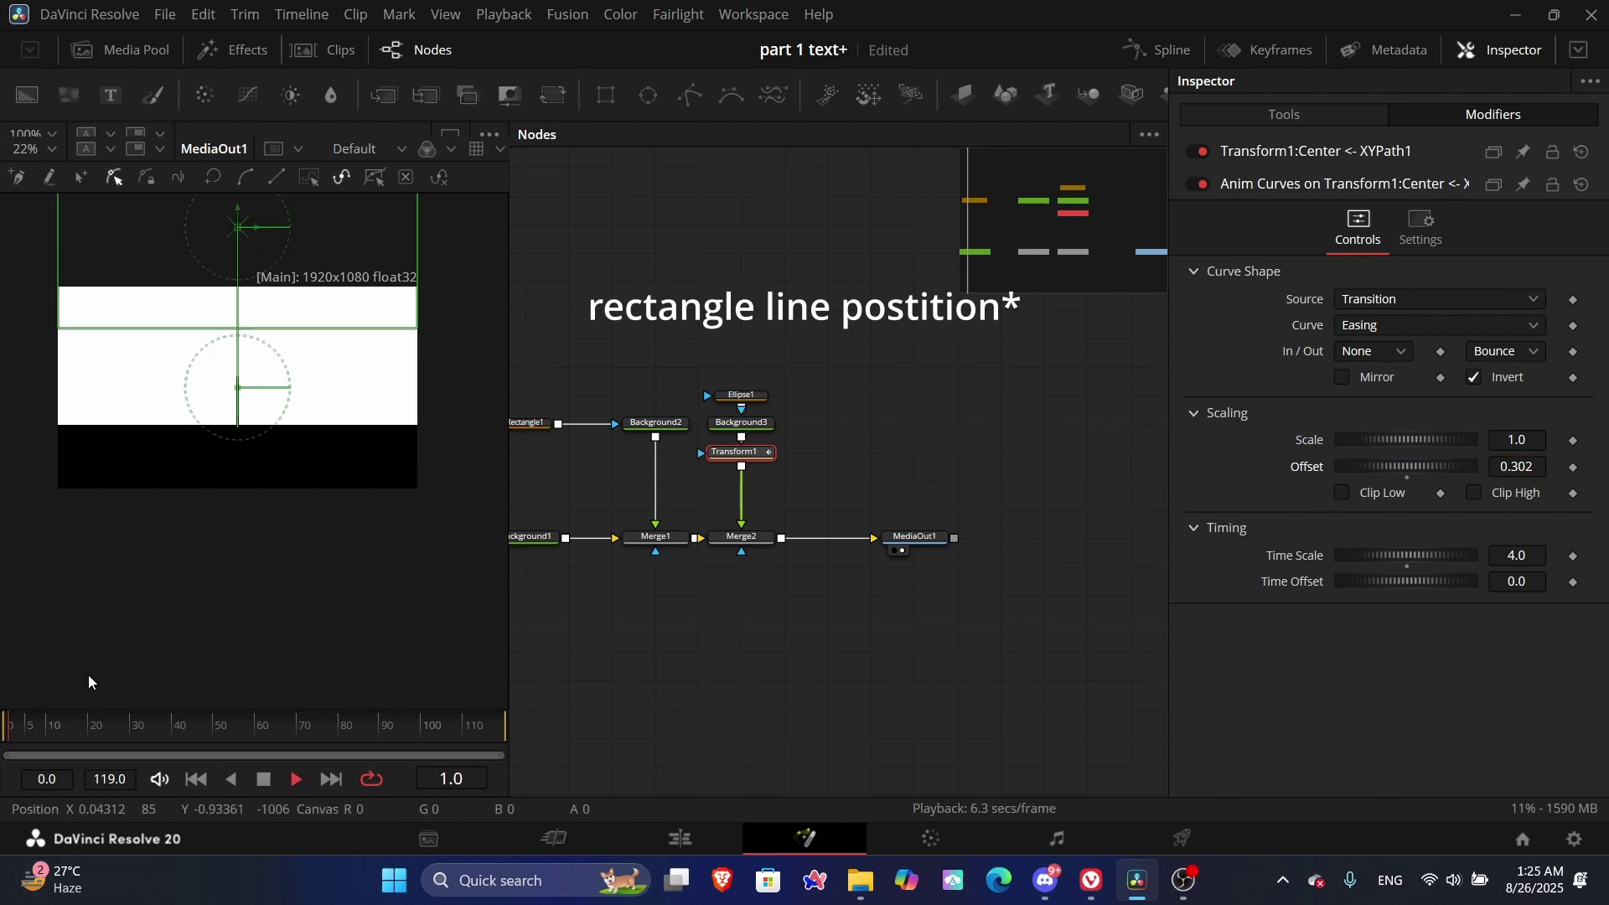
pyautogui.press('space')
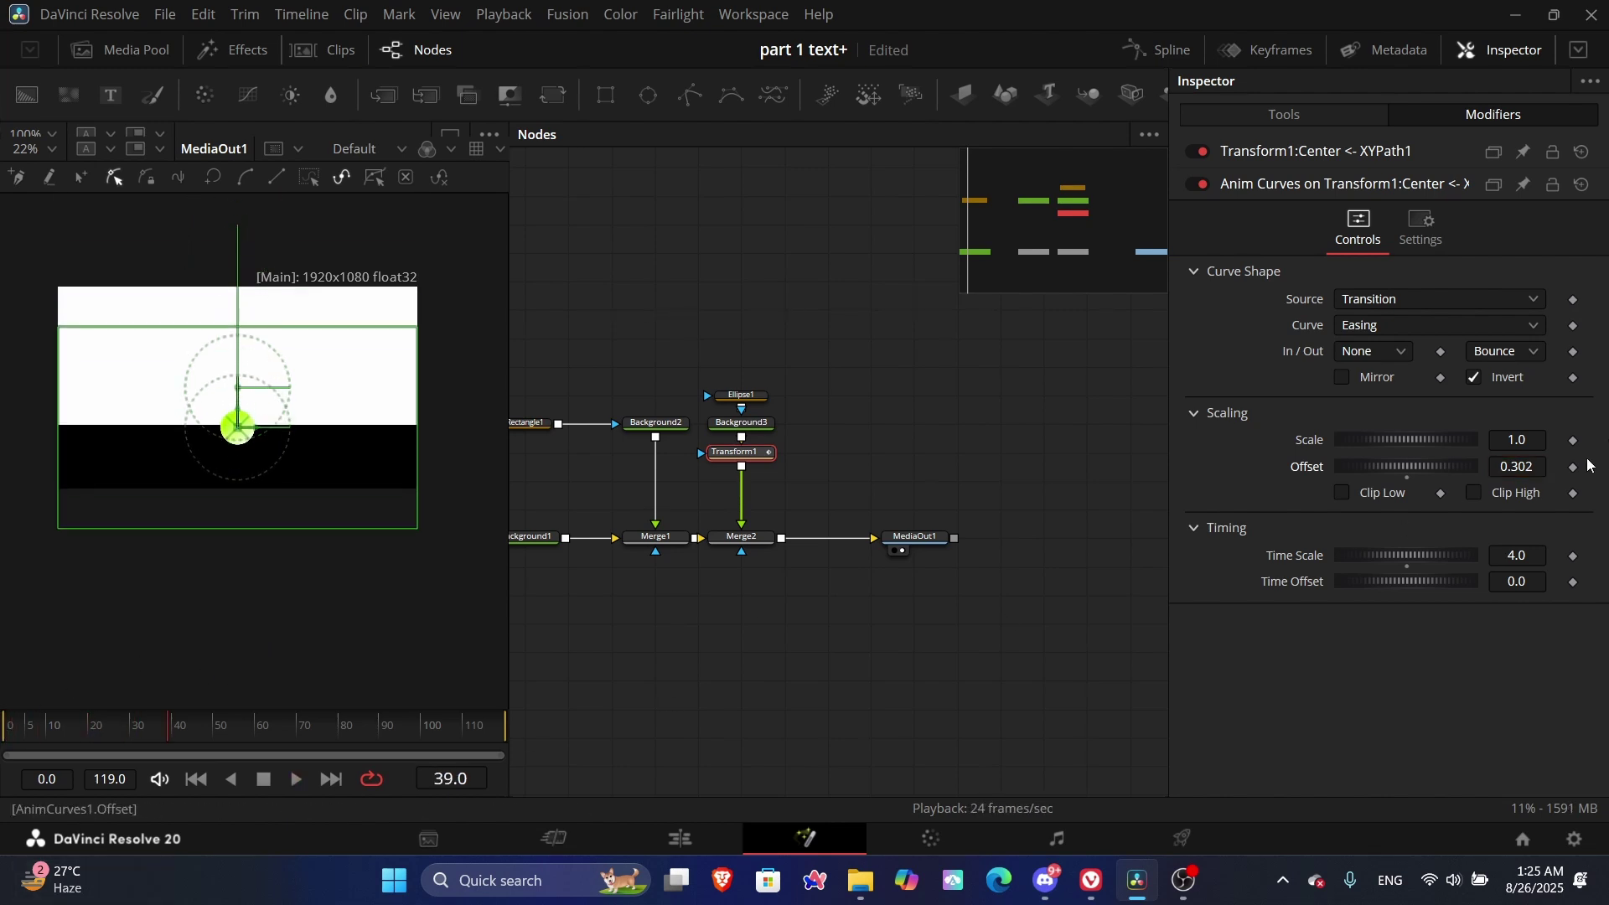
# Step: Set the Anim Curves Offset to 0.401, then inspect the ball's contact with the floor and replay from frame 0
pyautogui.moveTo(1526, 473); pyautogui.dragTo(1532, 472)
pyautogui.press('space')
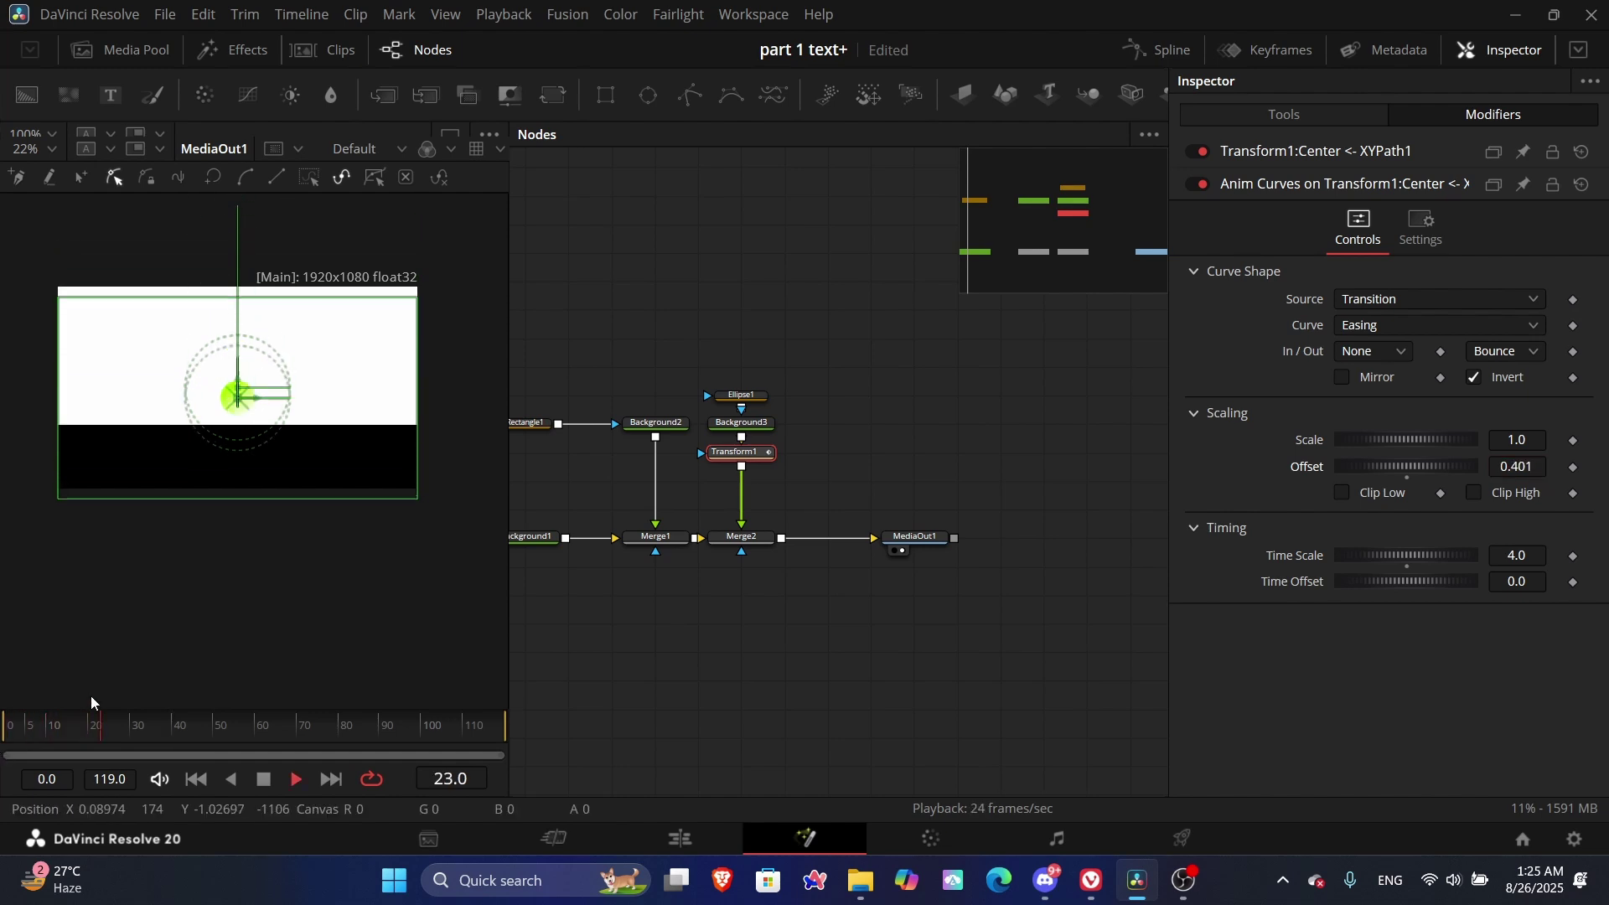
pyautogui.press('space')
pyautogui.scroll(5, 334, 347)
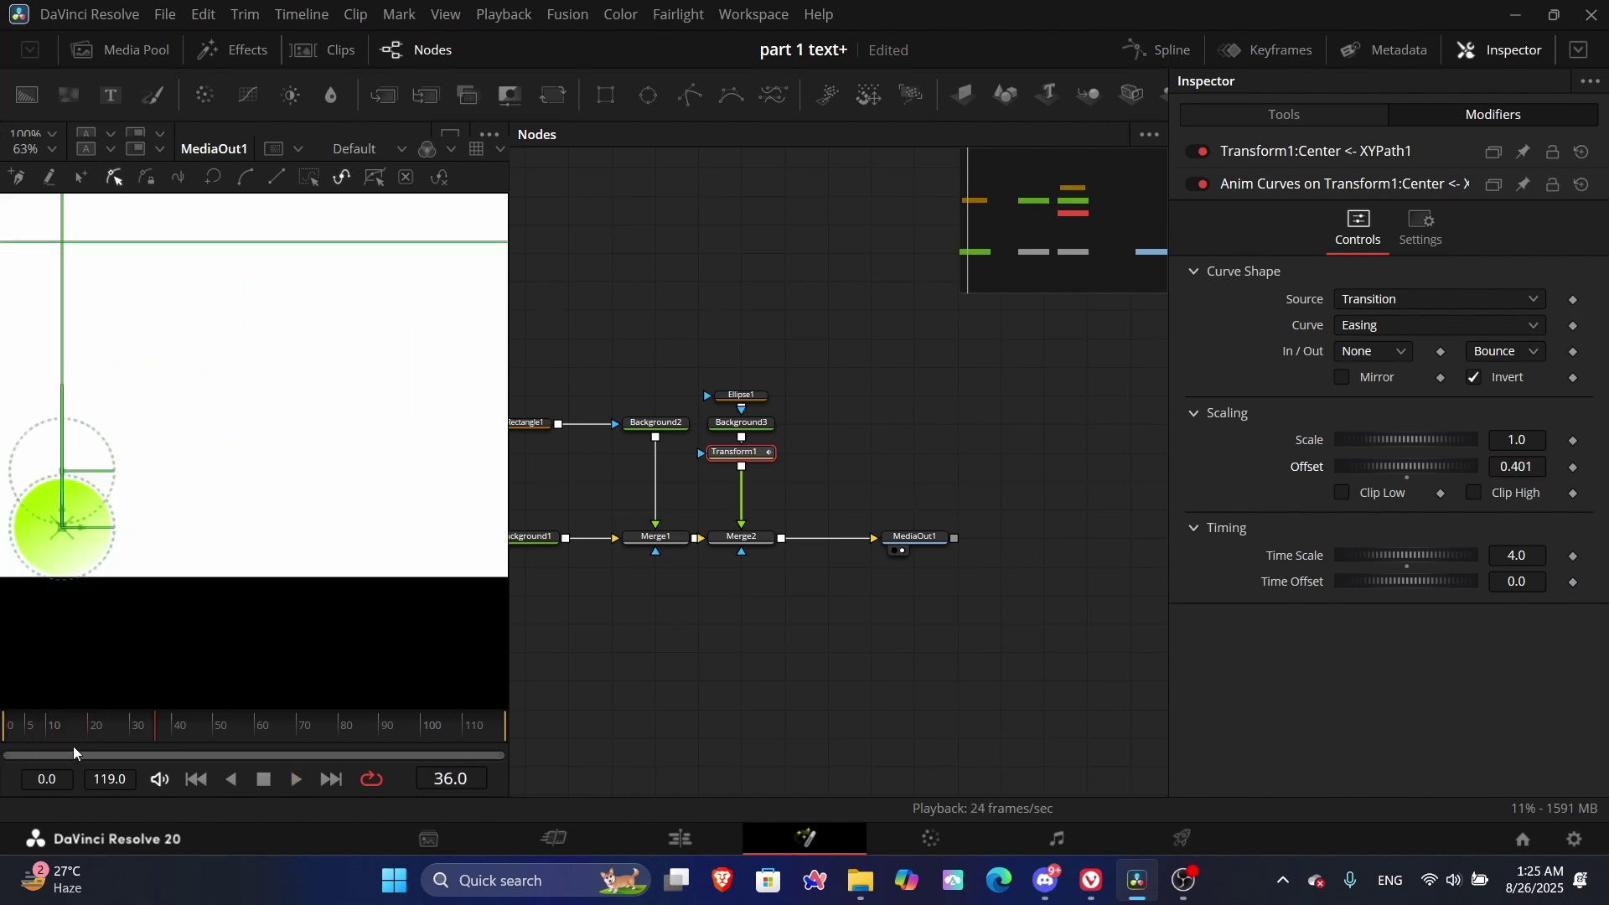
pyautogui.click(7, 725)
pyautogui.press('space')
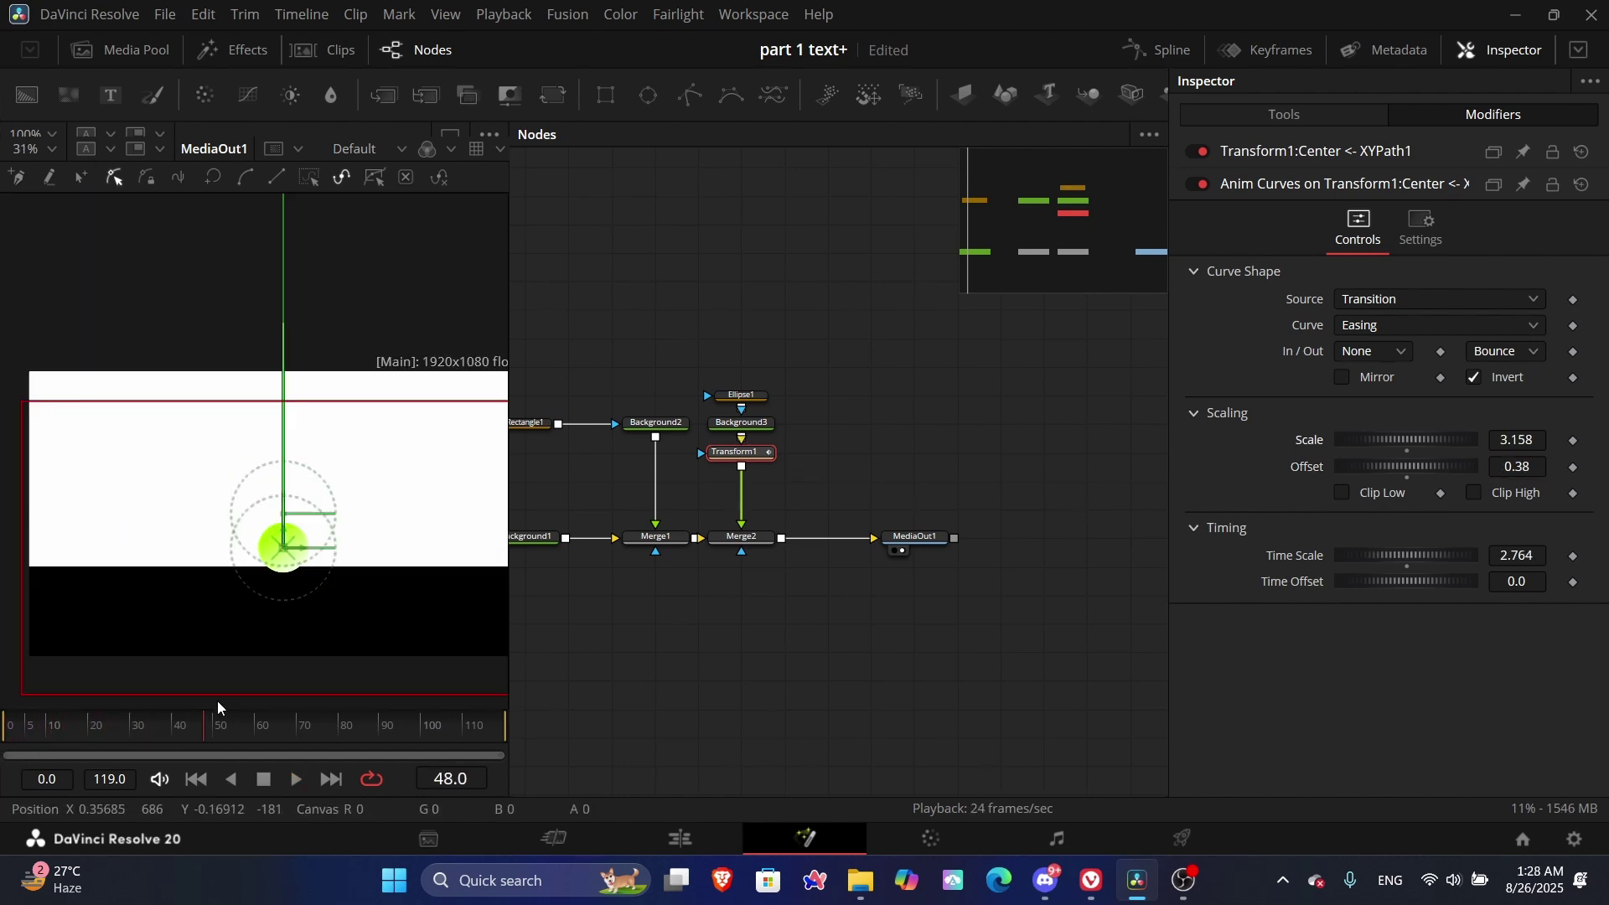
# Step: Save the project and open the XY Path modifier's controls at frame 0
pyautogui.scroll(-5, 287, 568)
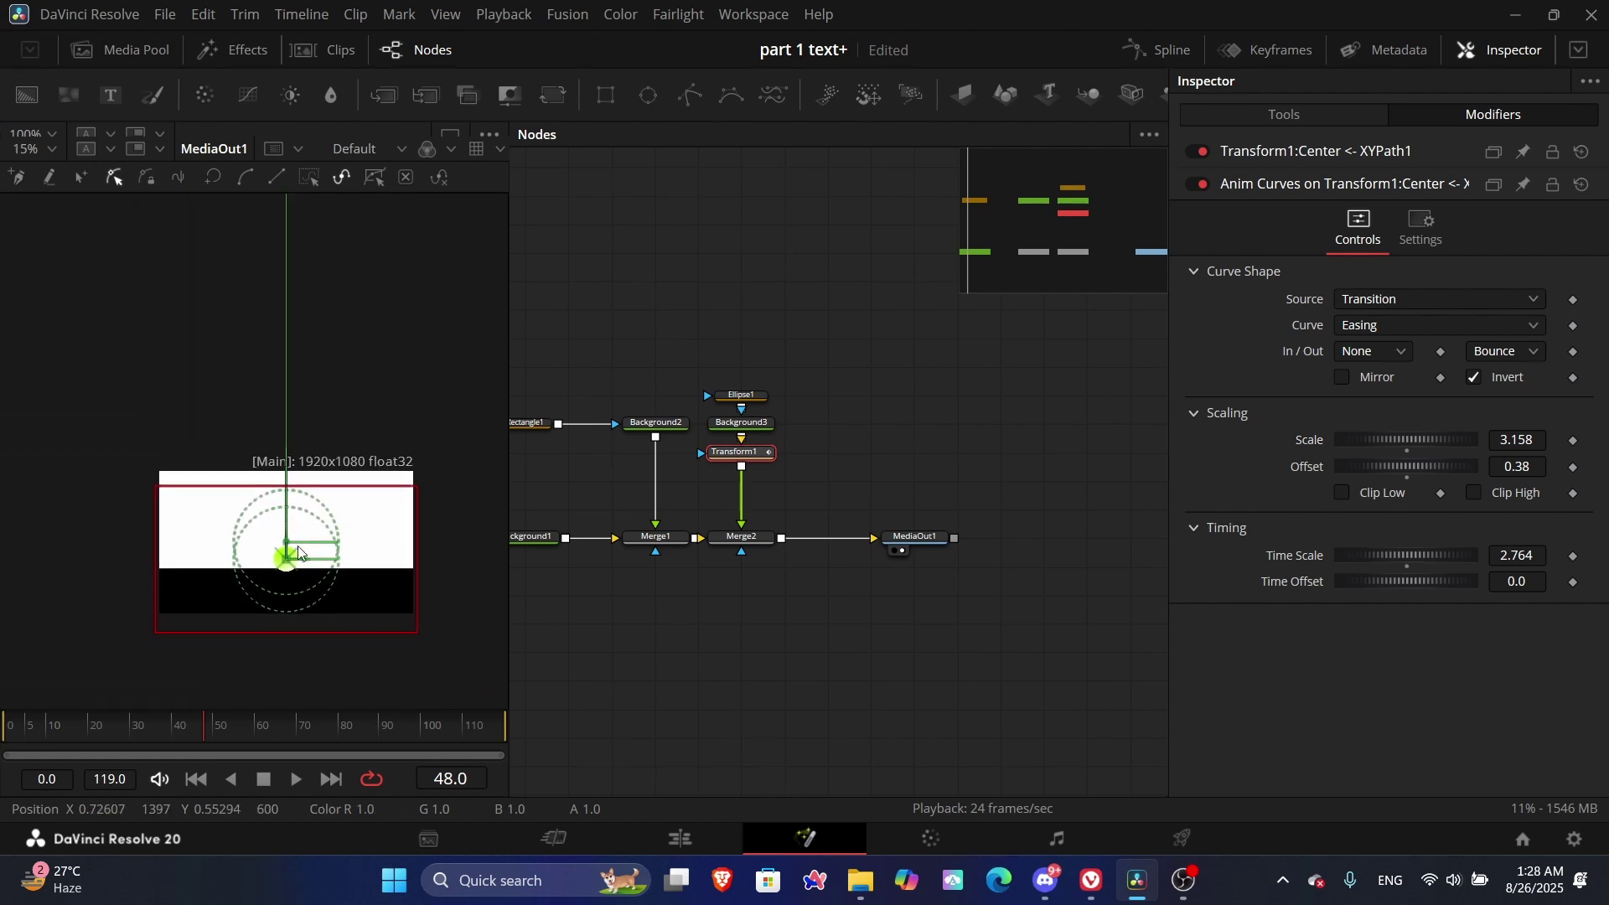
pyautogui.hotkey('ctrl', 's')
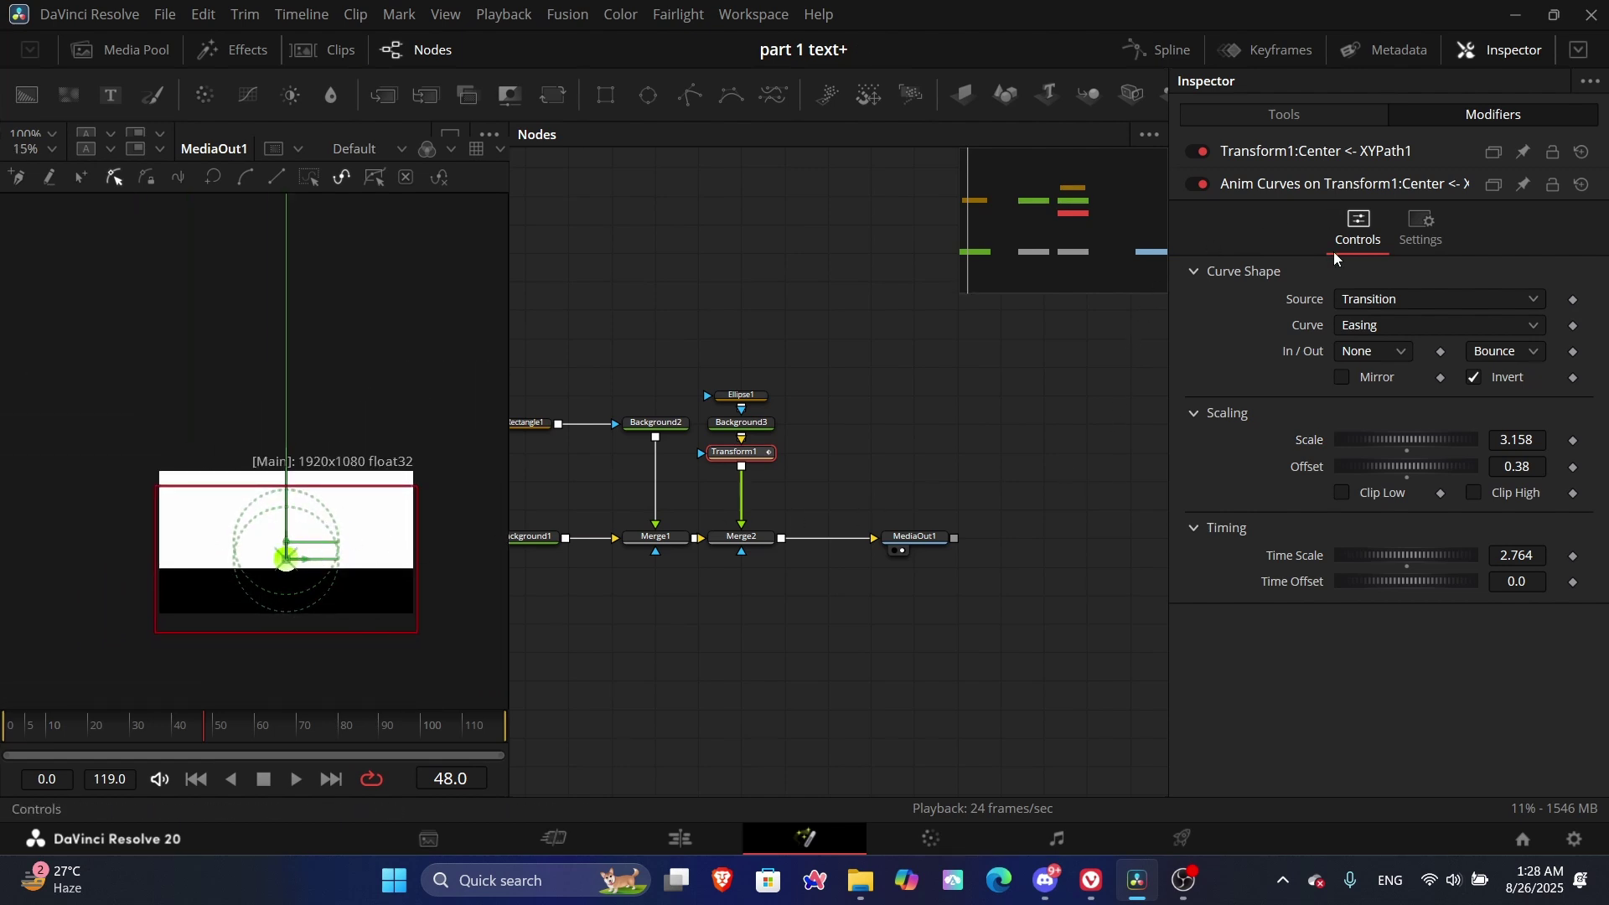
pyautogui.click(1395, 153)
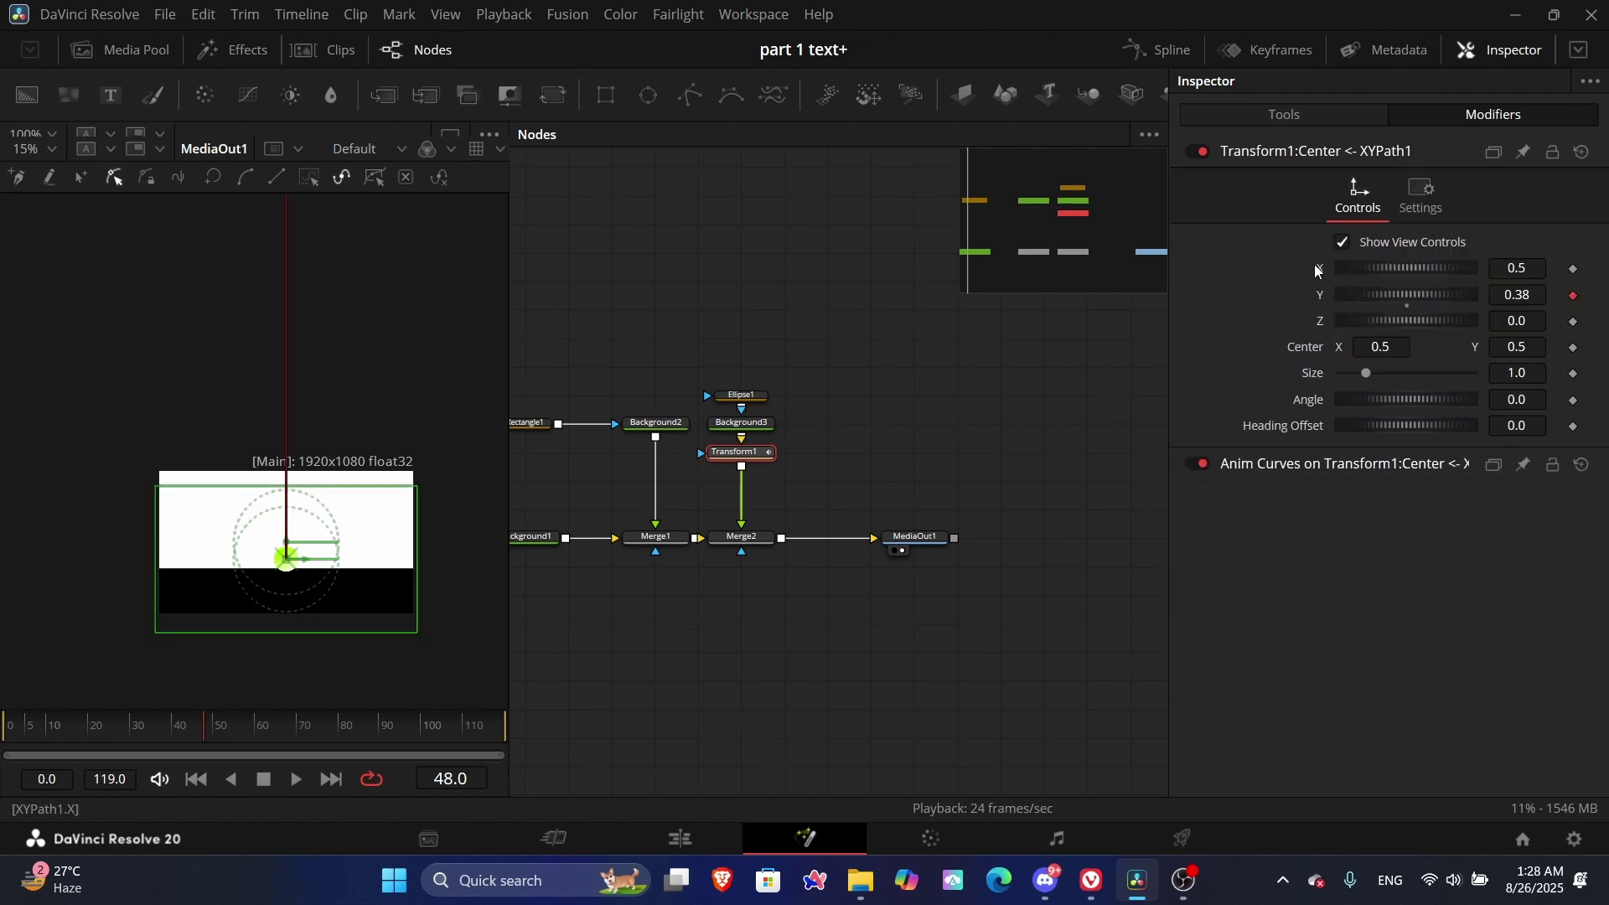
pyautogui.rightClick(1314, 266)
pyautogui.click(1371, 621)
pyautogui.moveTo(201, 717); pyautogui.dragTo(3, 722)
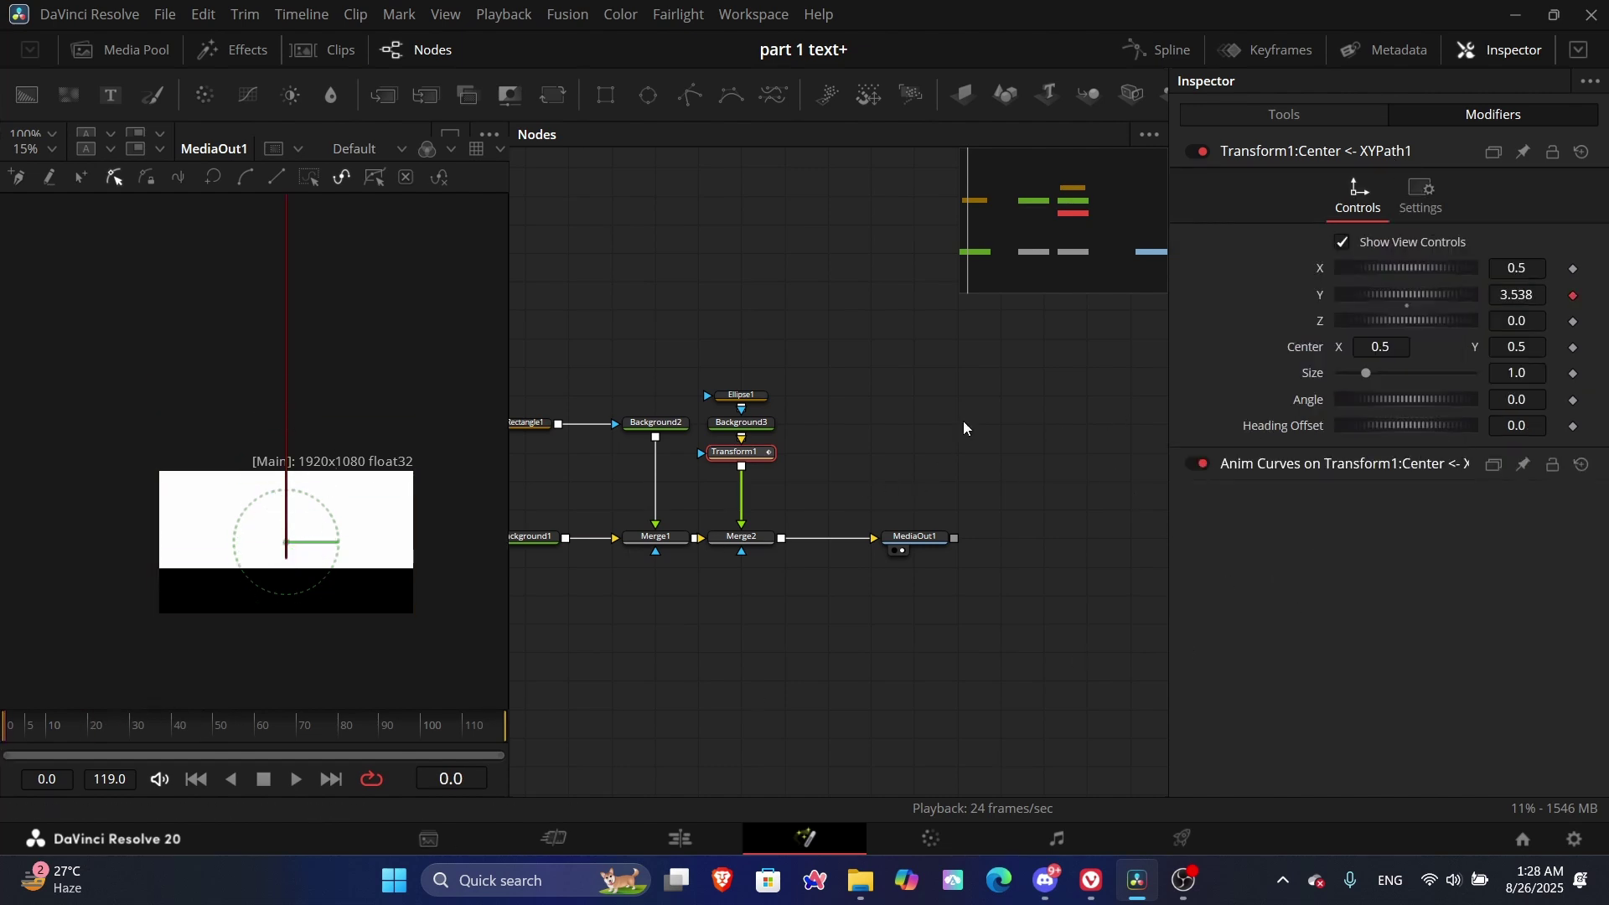
# Step: Modify the path's X value with Anim Curves, using an Easing curve with Bounce as the out easing
pyautogui.rightClick(1321, 268)
pyautogui.moveTo(1408, 355)
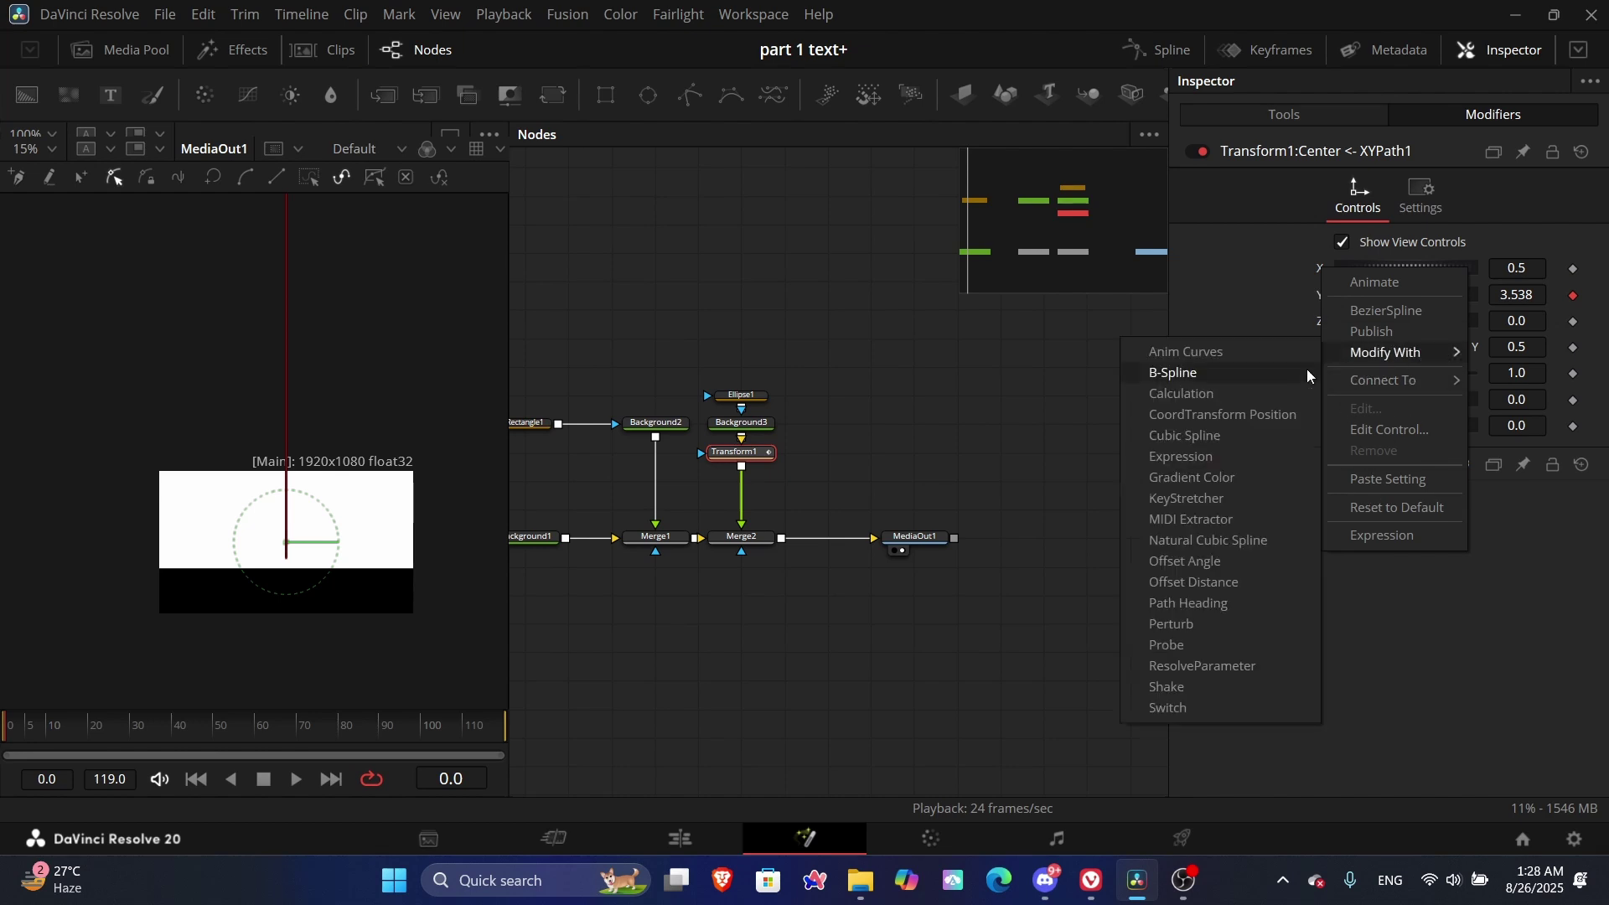
pyautogui.click(1205, 352)
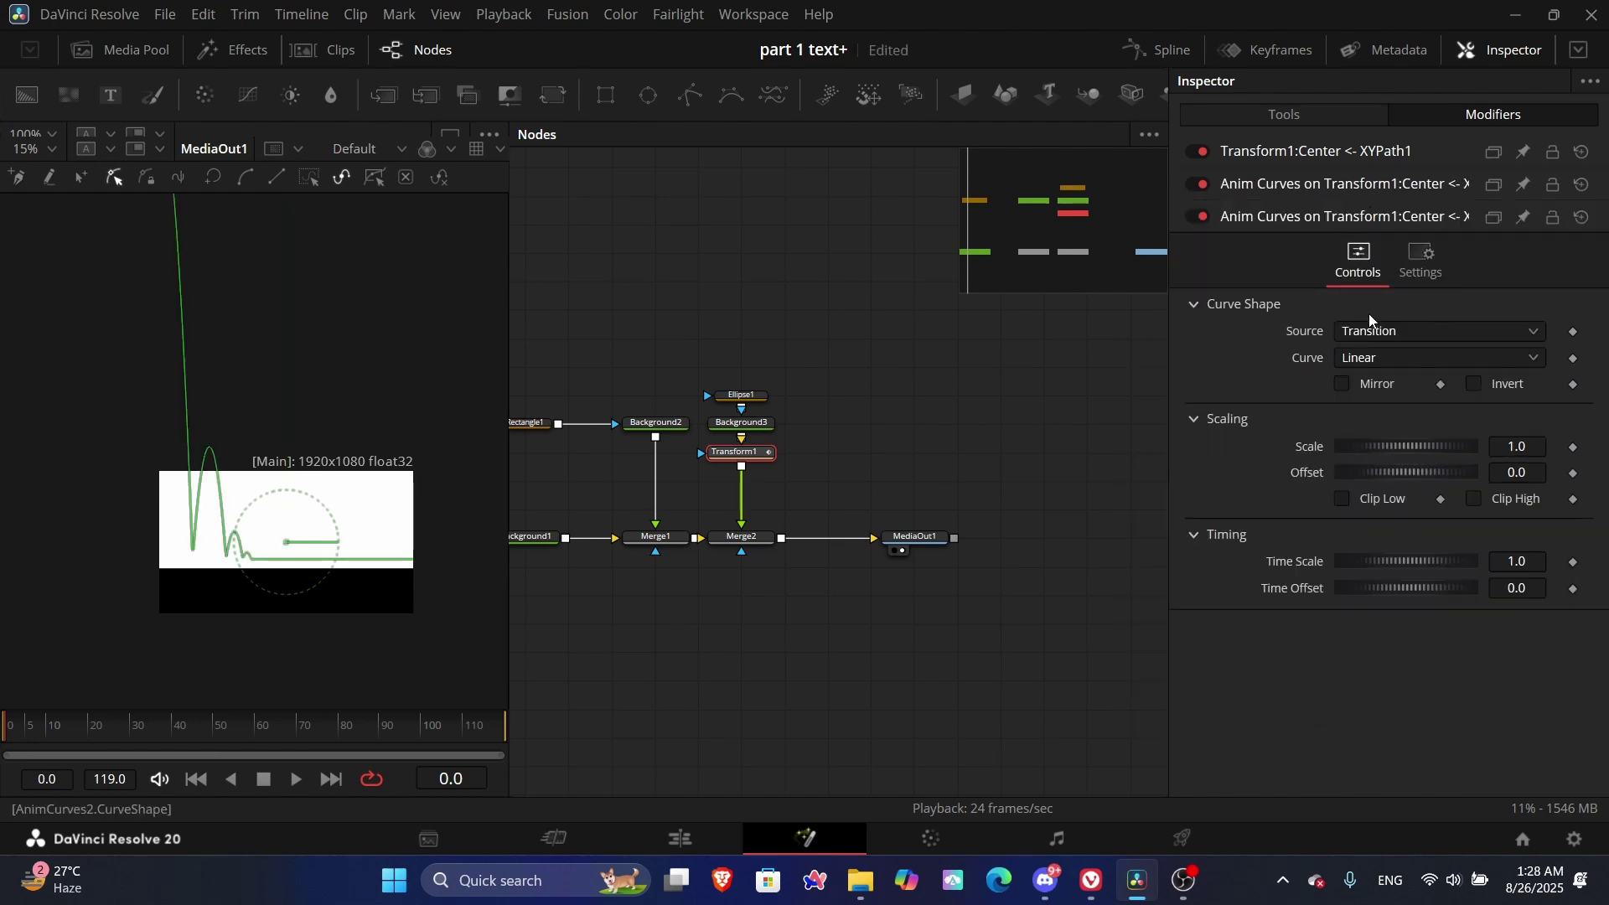
pyautogui.click(1359, 359)
pyautogui.click(1366, 414)
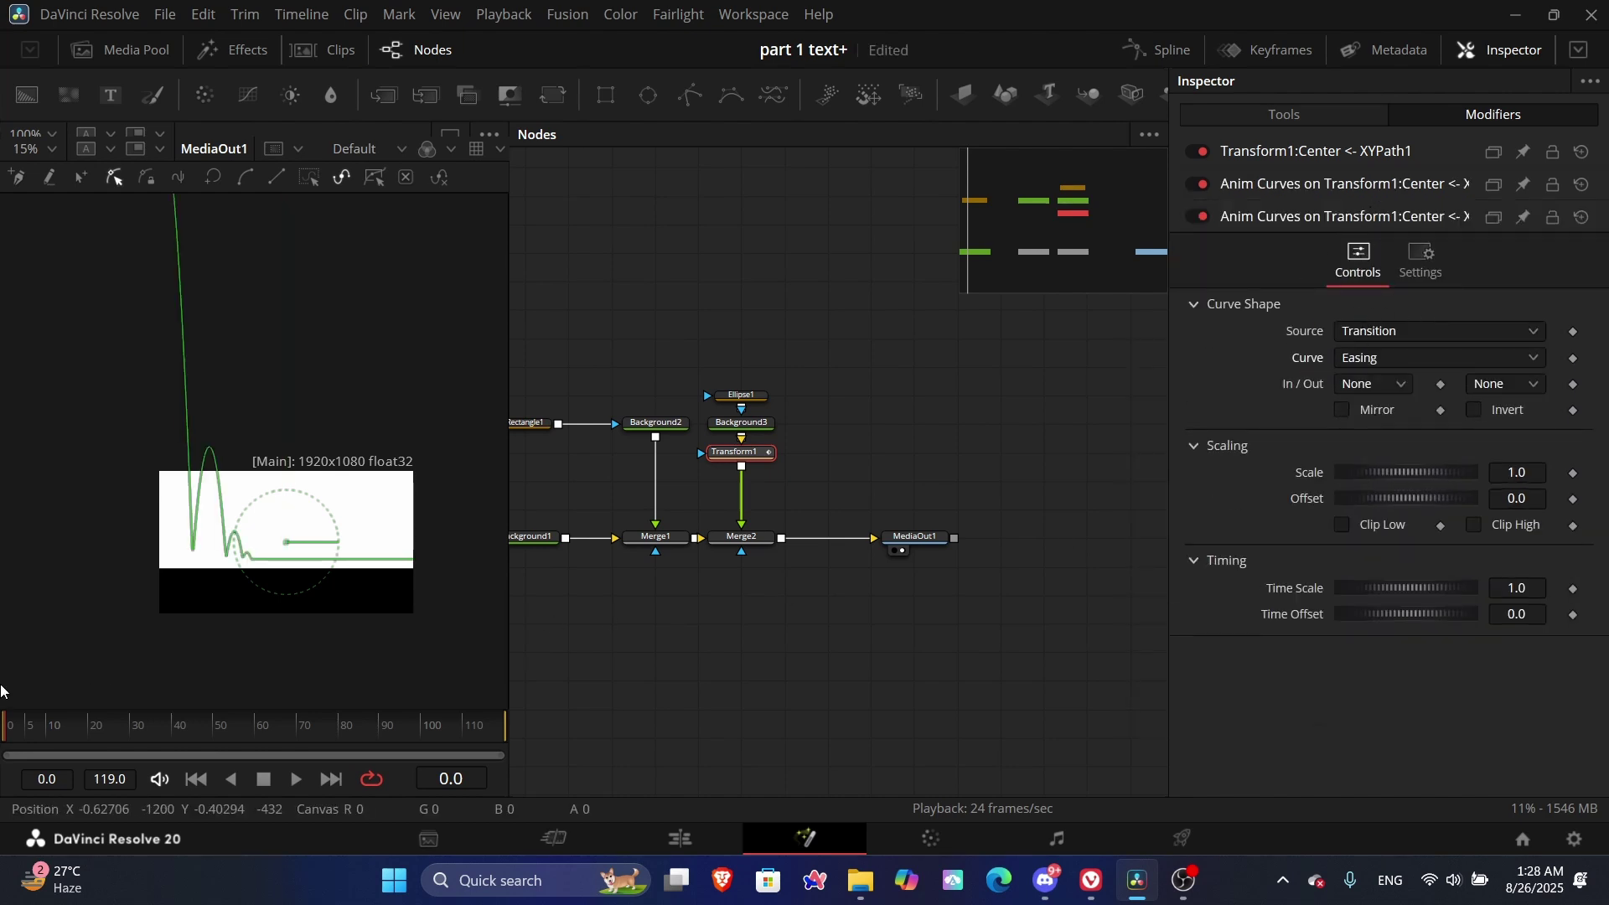
pyautogui.click(1522, 383)
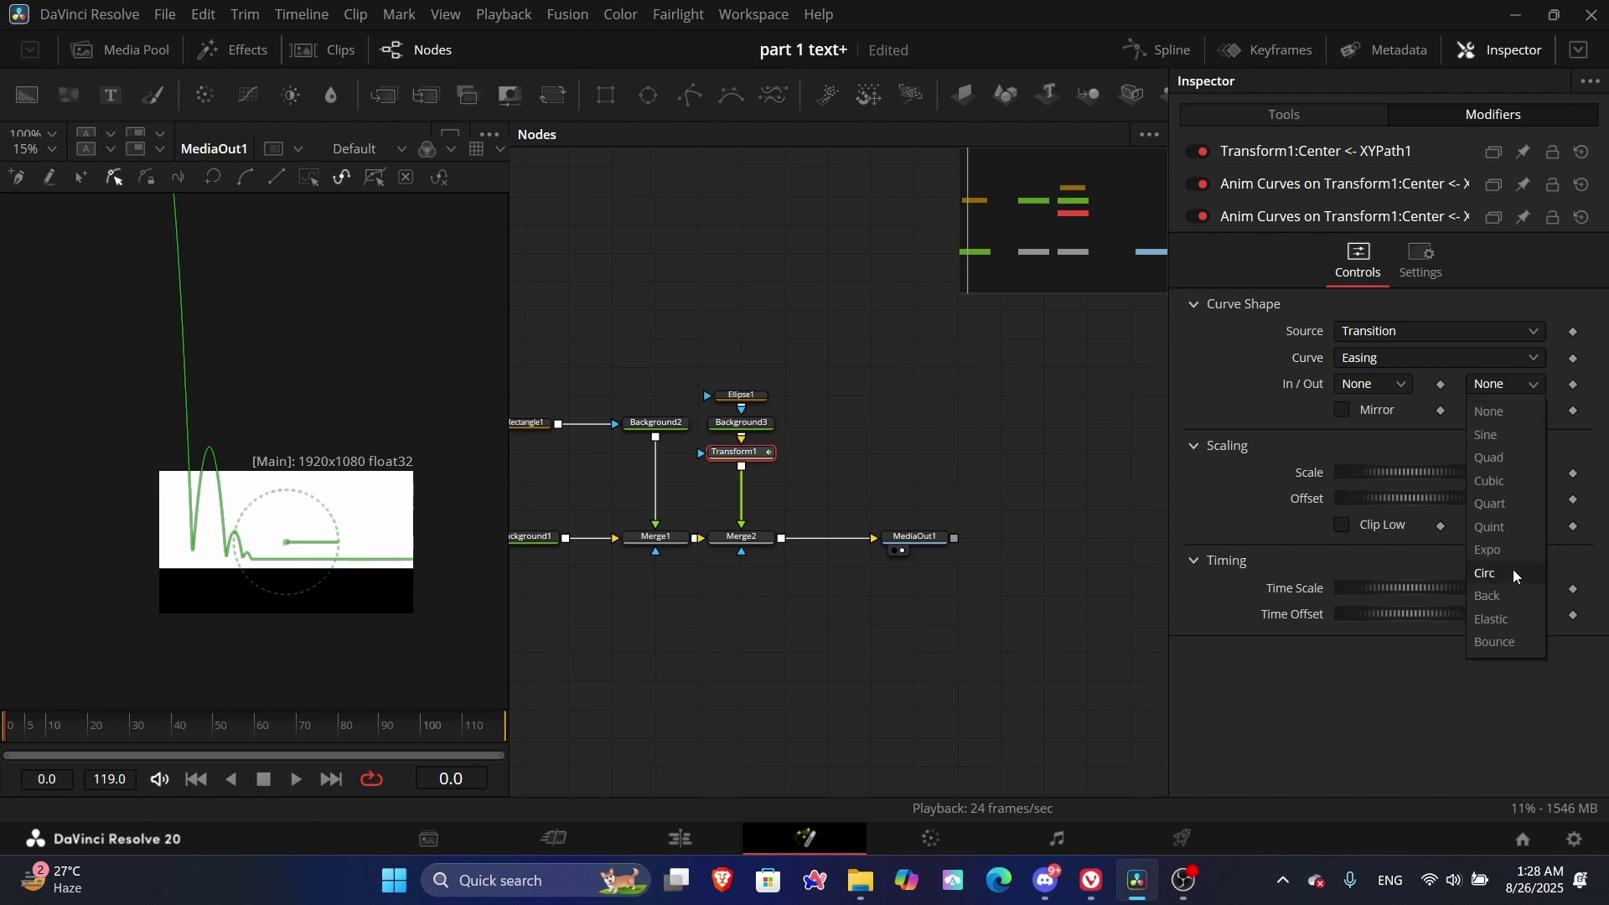
pyautogui.click(1504, 629)
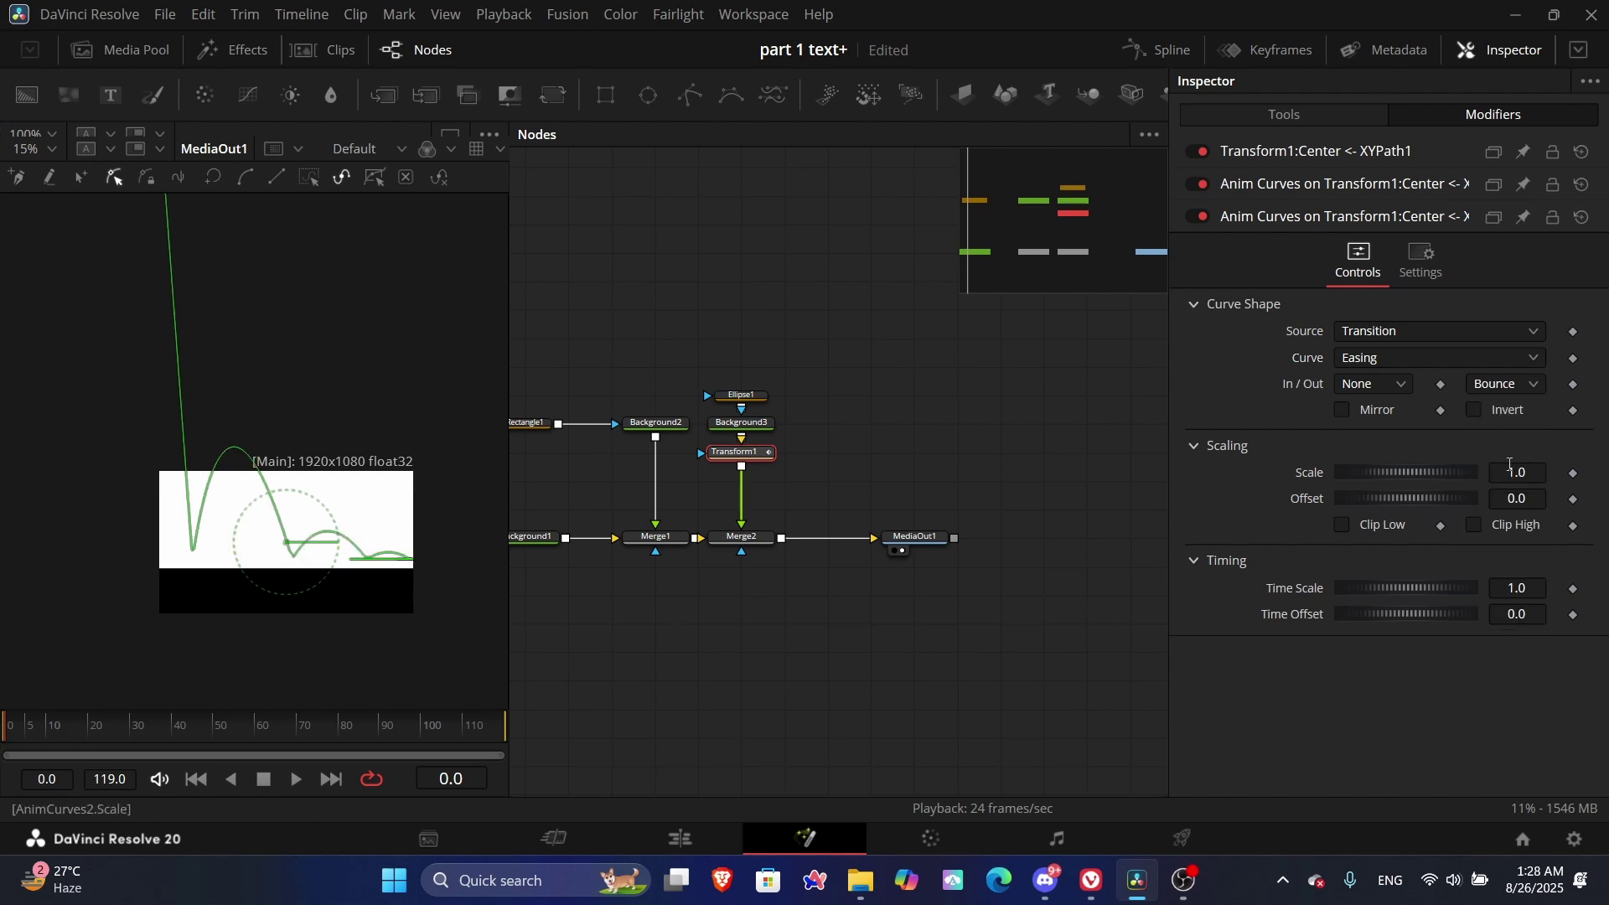
# Step: Play the animation repeatedly from frame 0 to check the ball's combined horizontal and vertical bounce path
pyautogui.press('space')
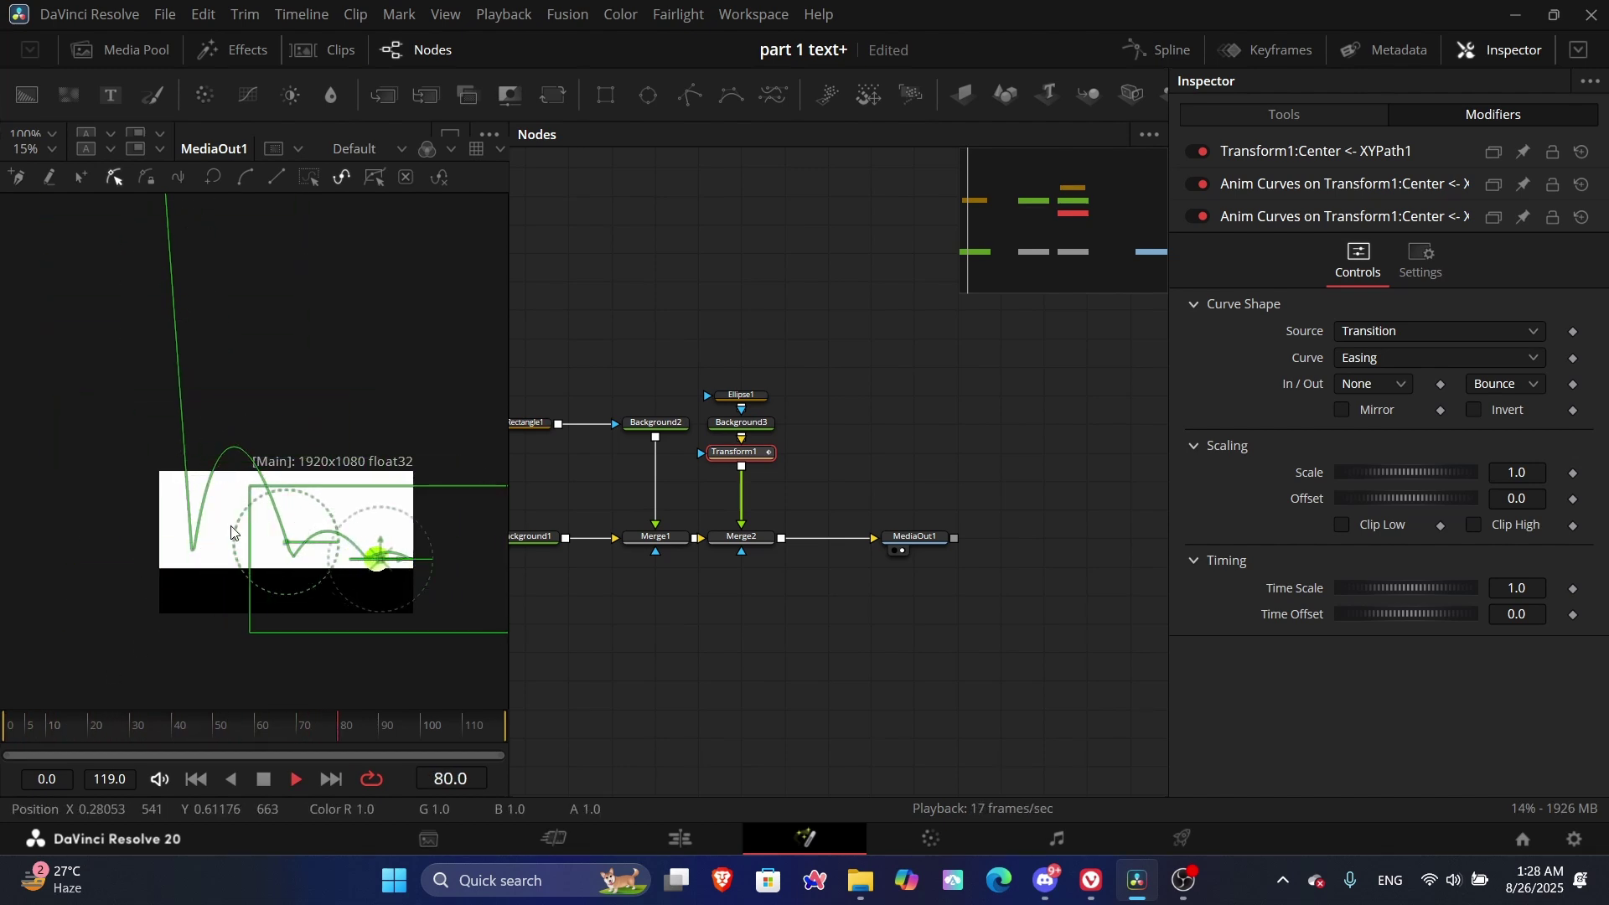
pyautogui.press('space')
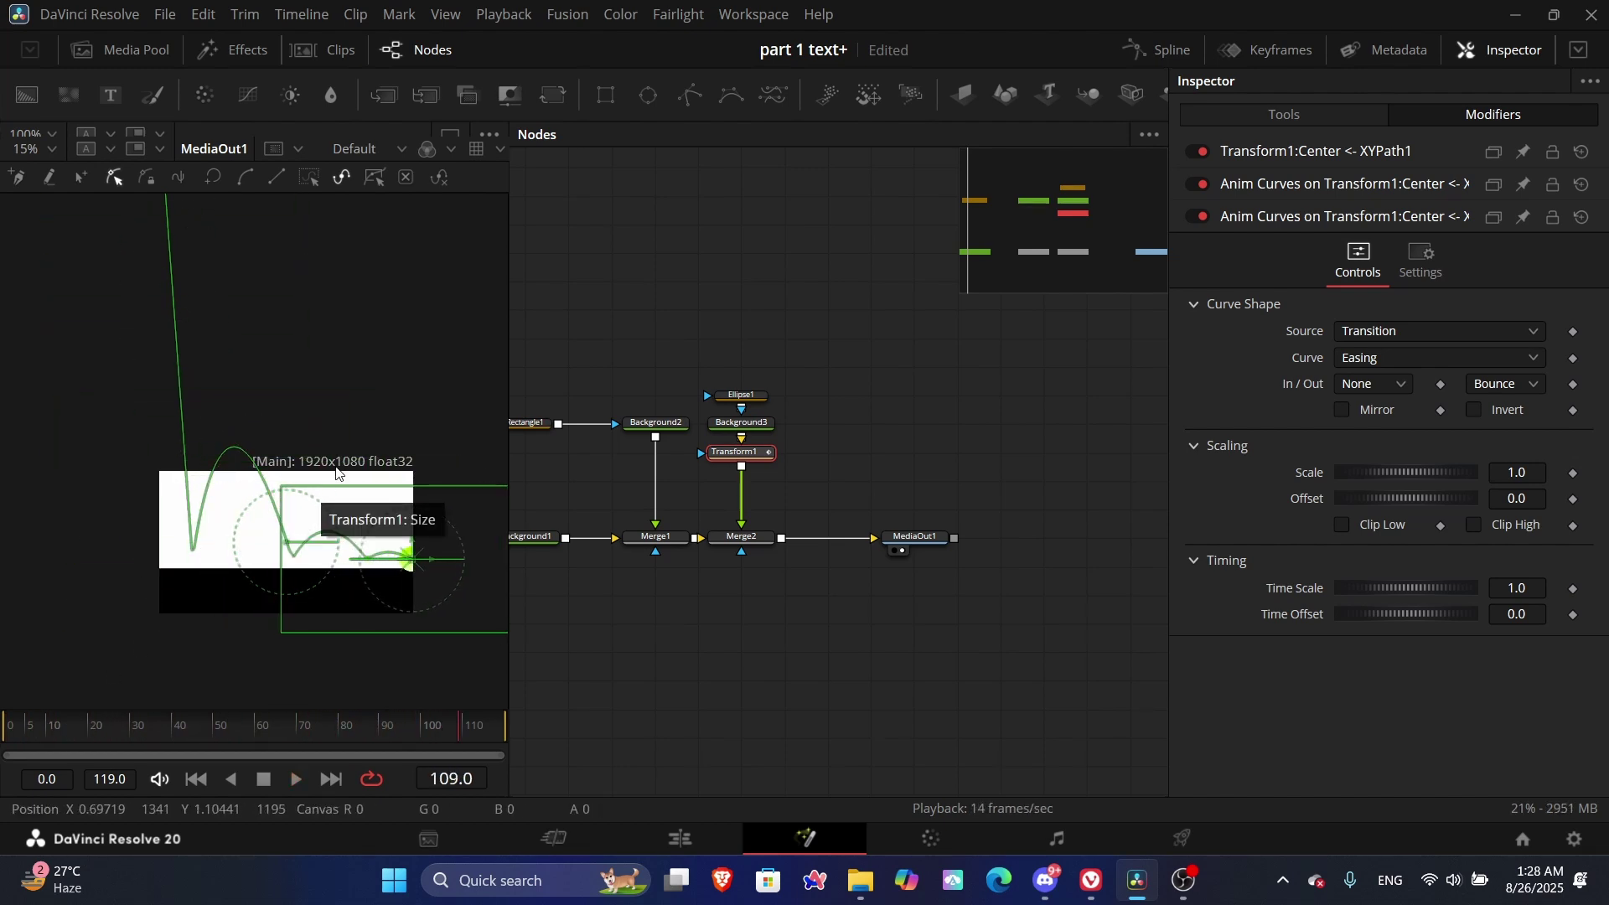
pyautogui.scroll(4, 318, 563)
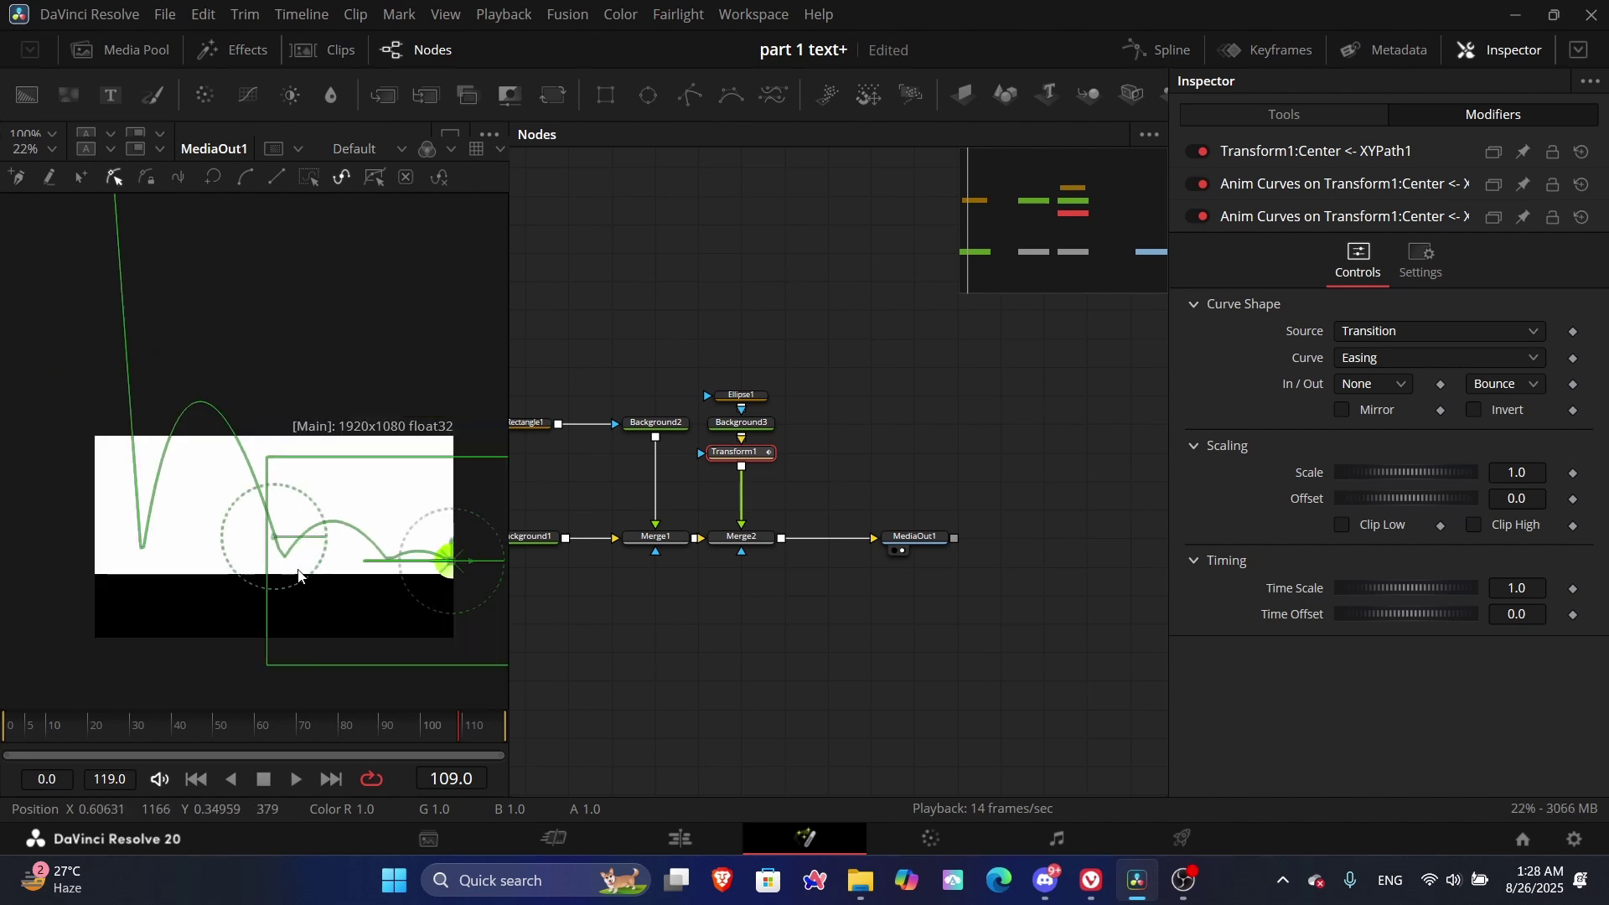
pyautogui.moveTo(85, 719); pyautogui.dragTo(2, 731)
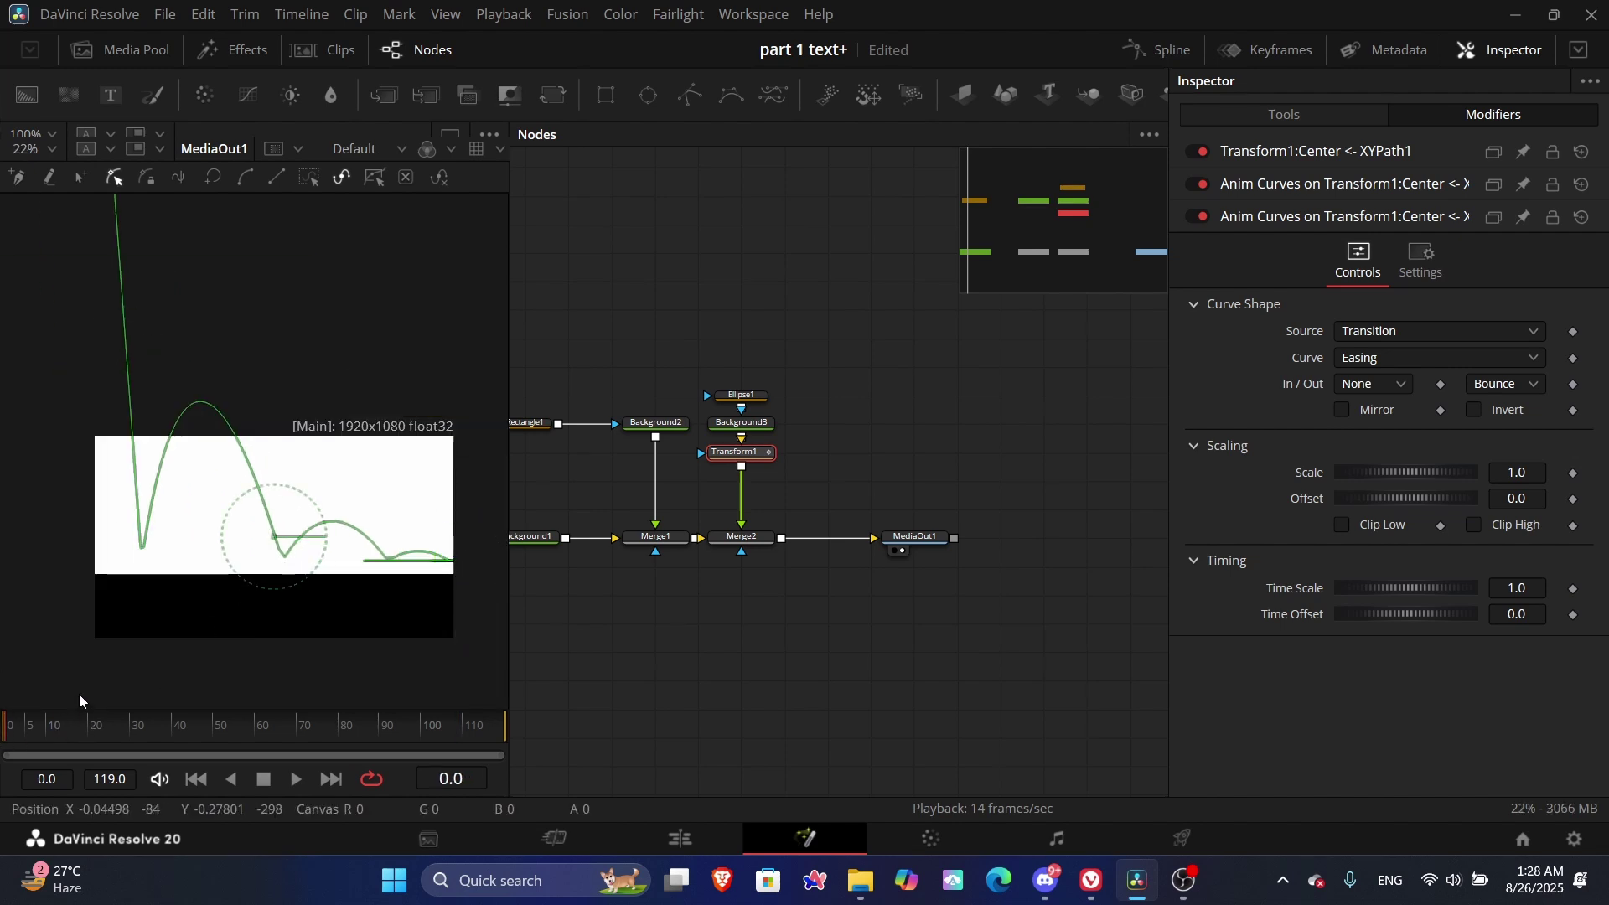
pyautogui.press('space')
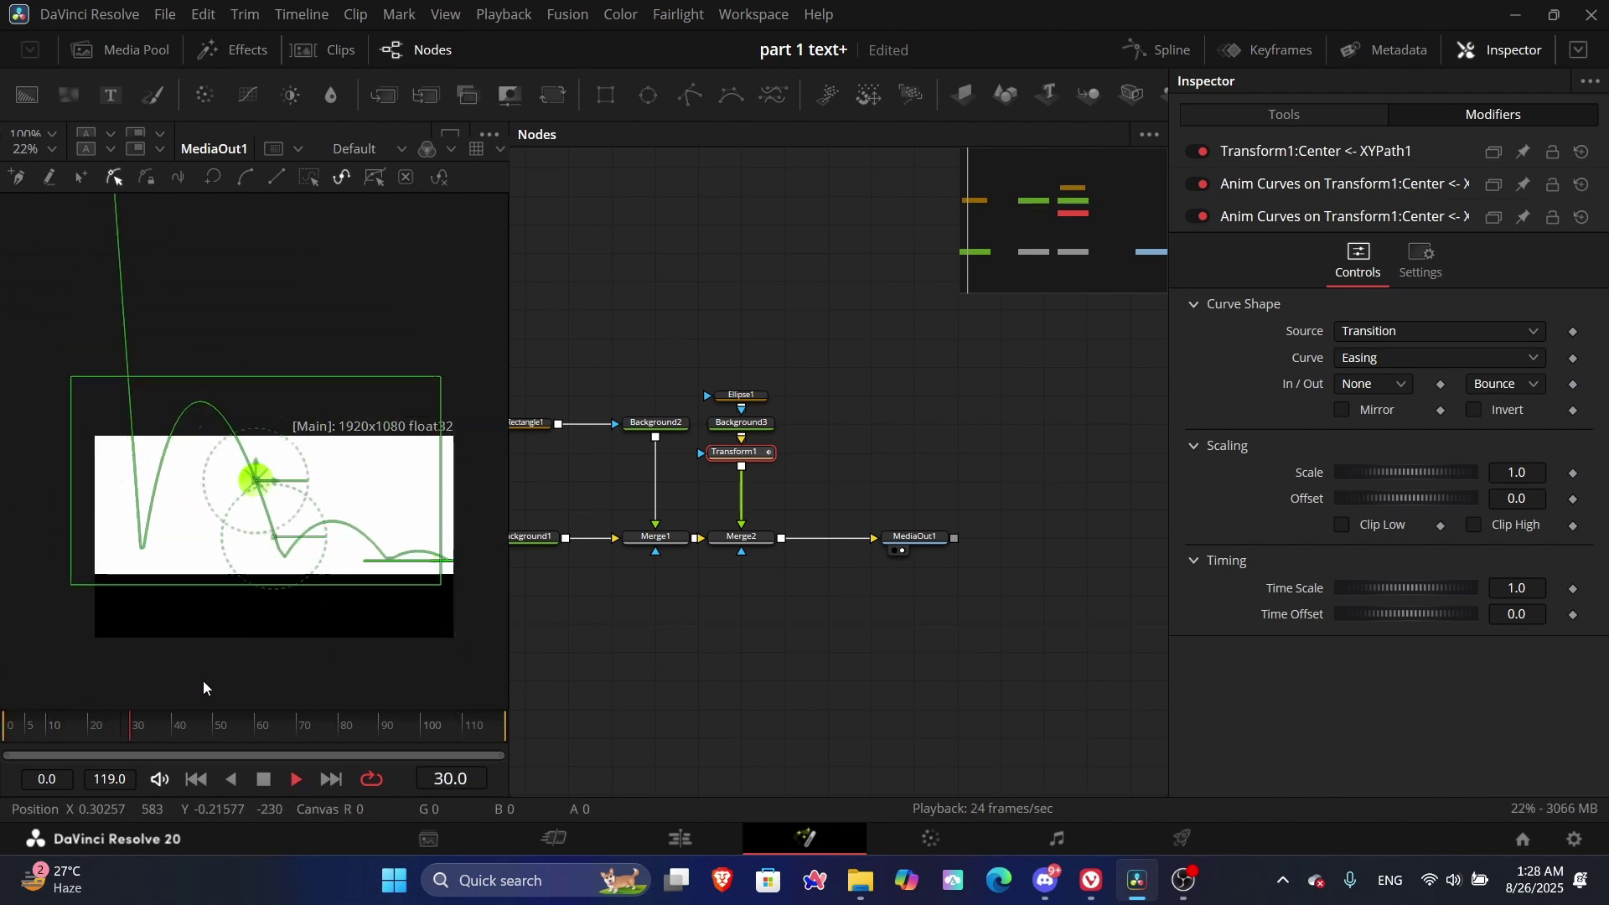
pyautogui.click(2, 734)
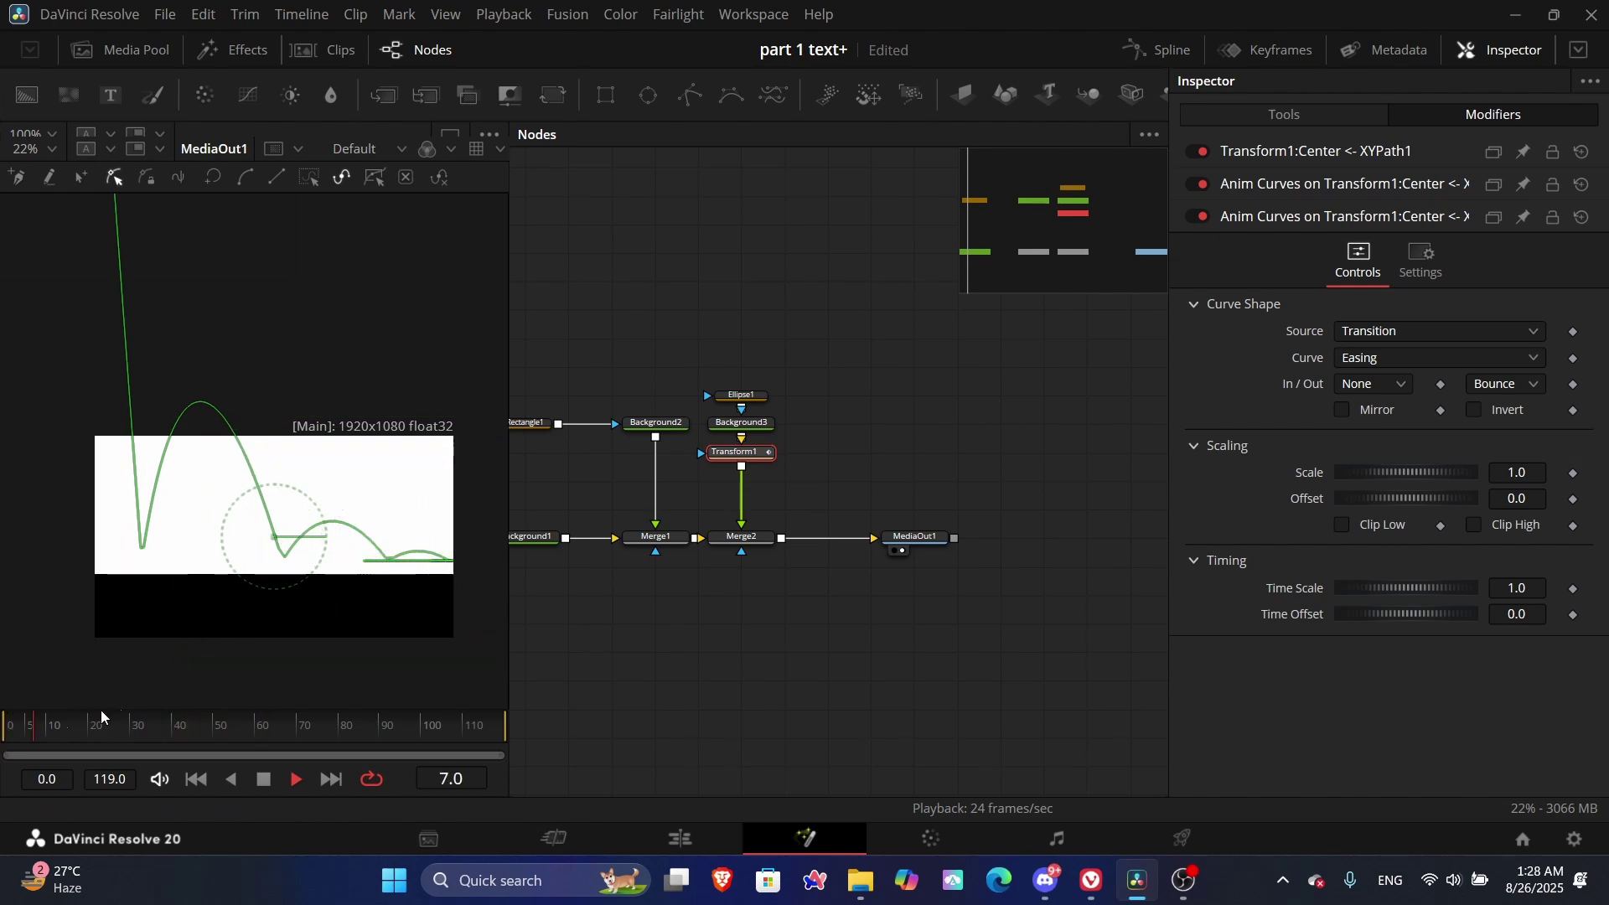